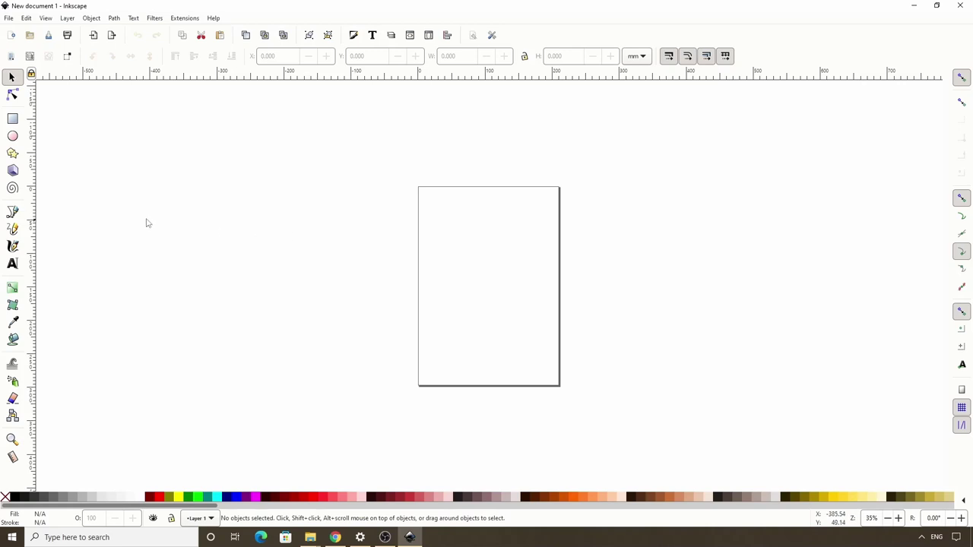
Draw a small green circle, radius 9.071 mm, to the left of the page with the Ellipse tool.
{"action": "left_click", "coordinate": [13, 136]}
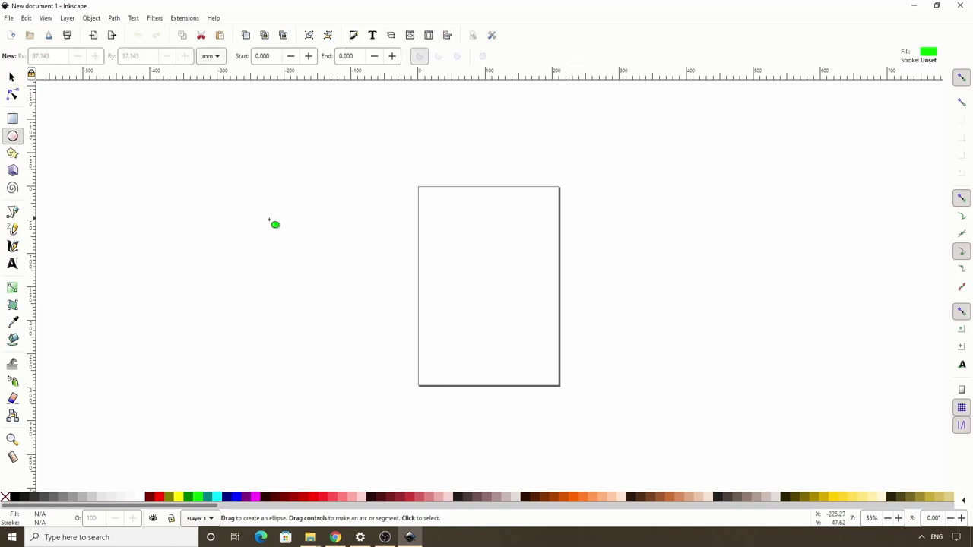
{"action": "left_click_drag", "start_coordinate": [325, 231], "coordinate": [337, 245]}
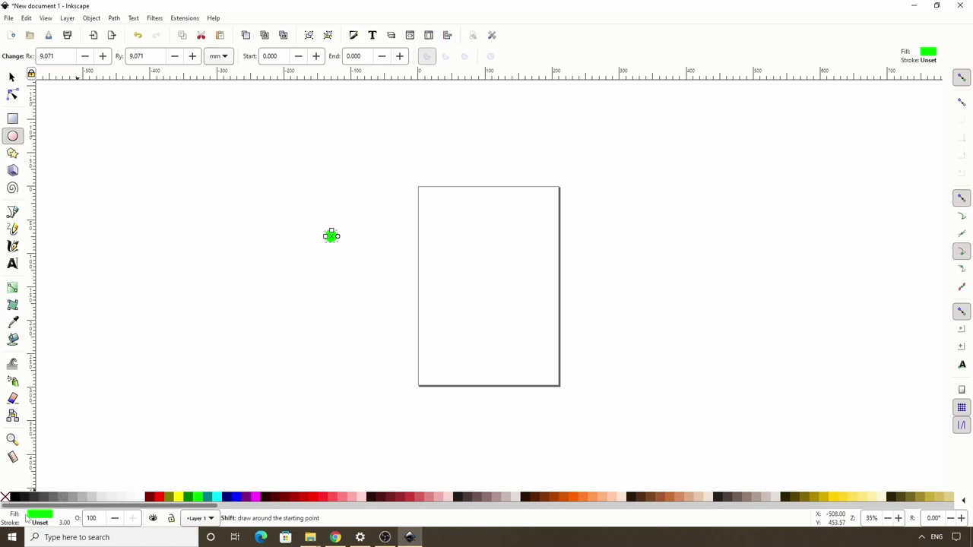
Set the circle's stroke to none and open Edit > Clone > Create Tiled Clones.
{"action": "left_click", "coordinate": [6, 499], "text": "shift"}
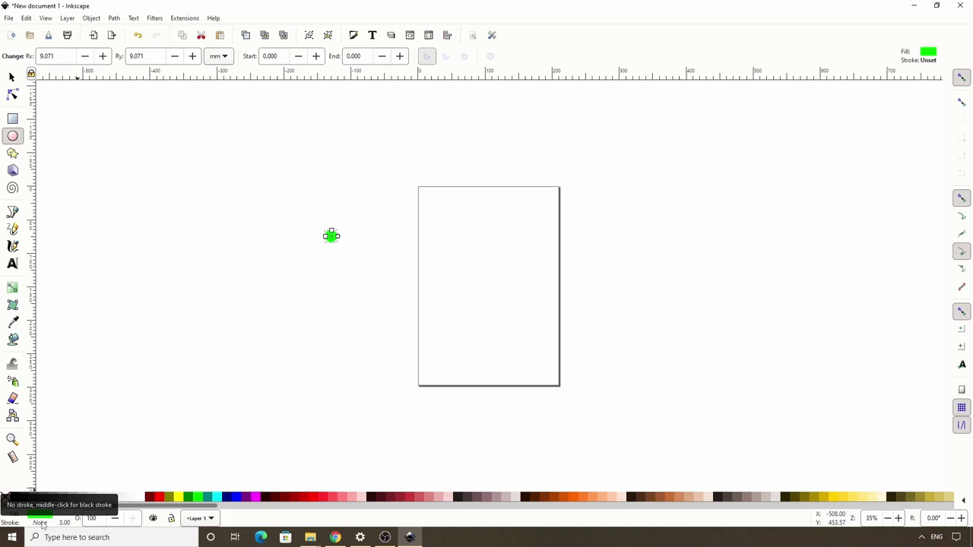
{"action": "left_click", "coordinate": [28, 18]}
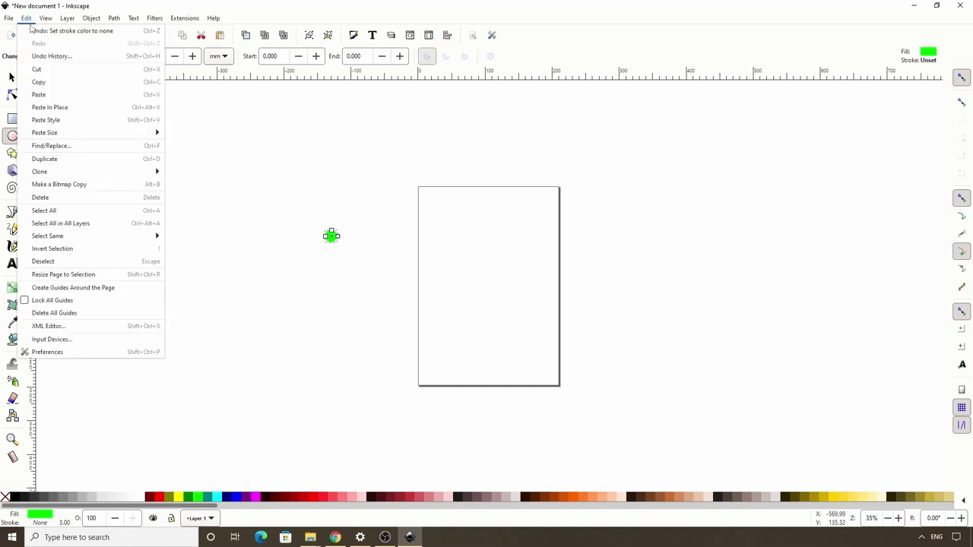
{"action": "mouse_move", "coordinate": [57, 172]}
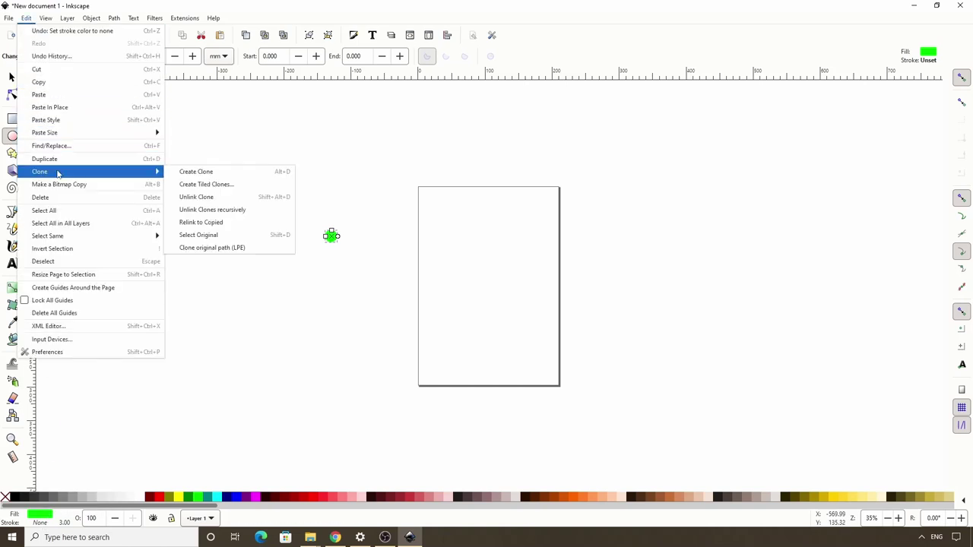
{"action": "left_click", "coordinate": [204, 185]}
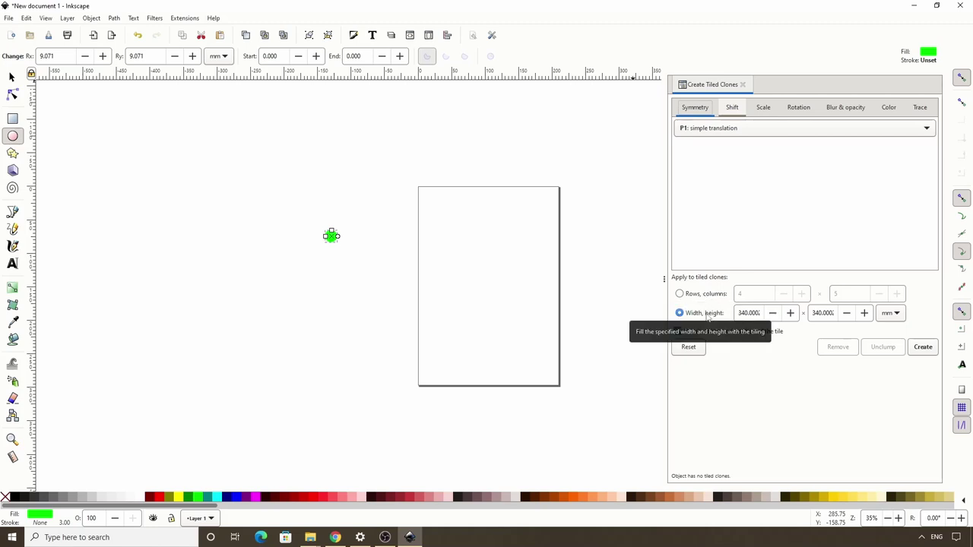
Create a 4 by 5 grid of tiled clones using Rows, columns, then remove it.
{"action": "left_click", "coordinate": [706, 297]}
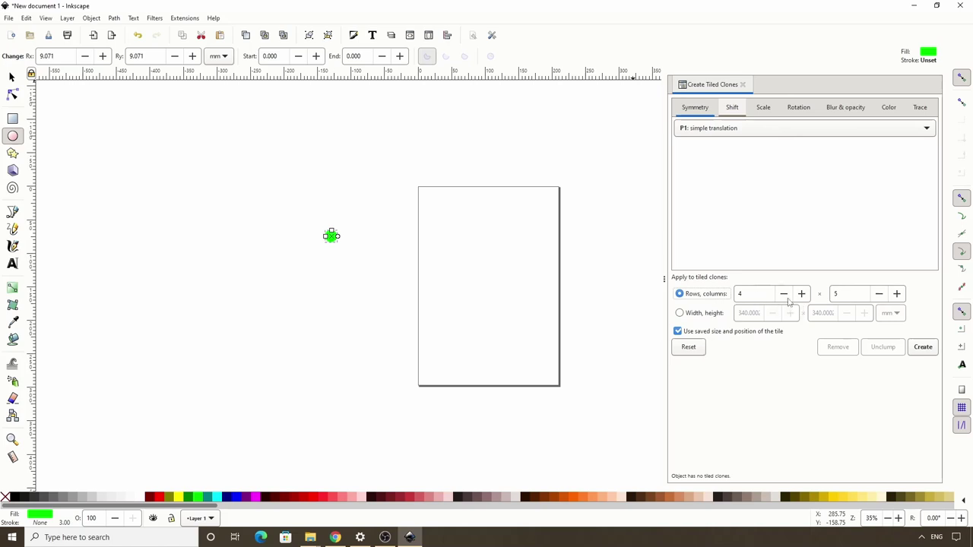
{"action": "left_click", "coordinate": [920, 348]}
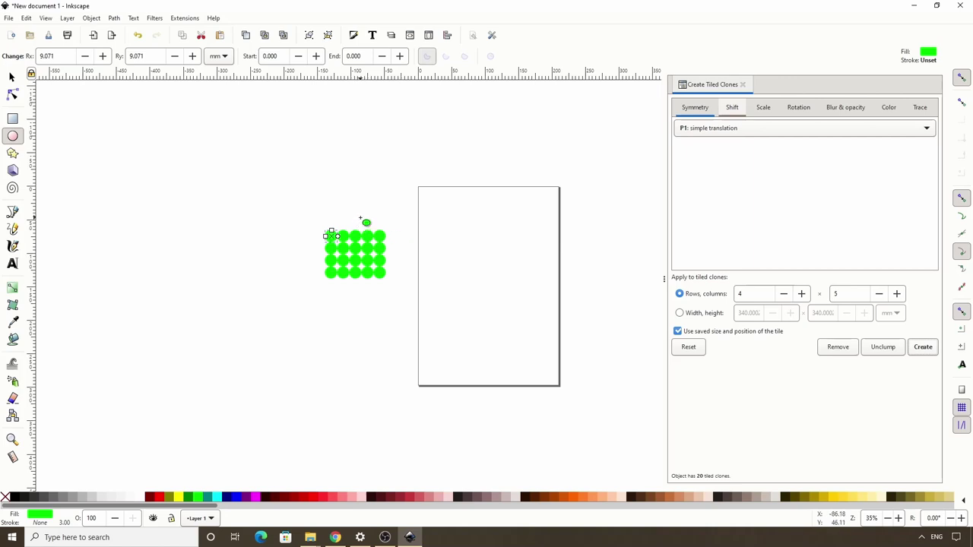
{"action": "left_click", "coordinate": [834, 346]}
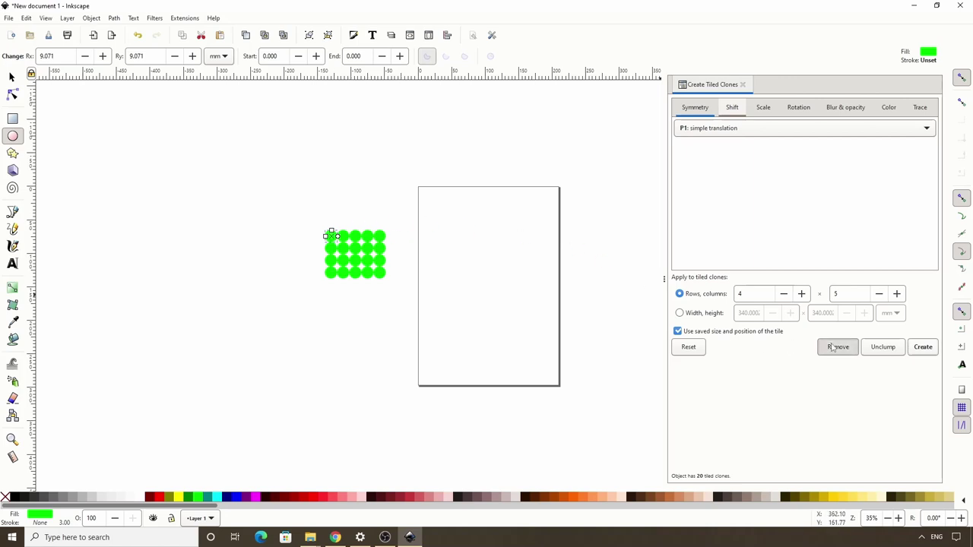
Set the tiling to 10 rows by 1 column.
{"action": "left_click", "coordinate": [792, 108]}
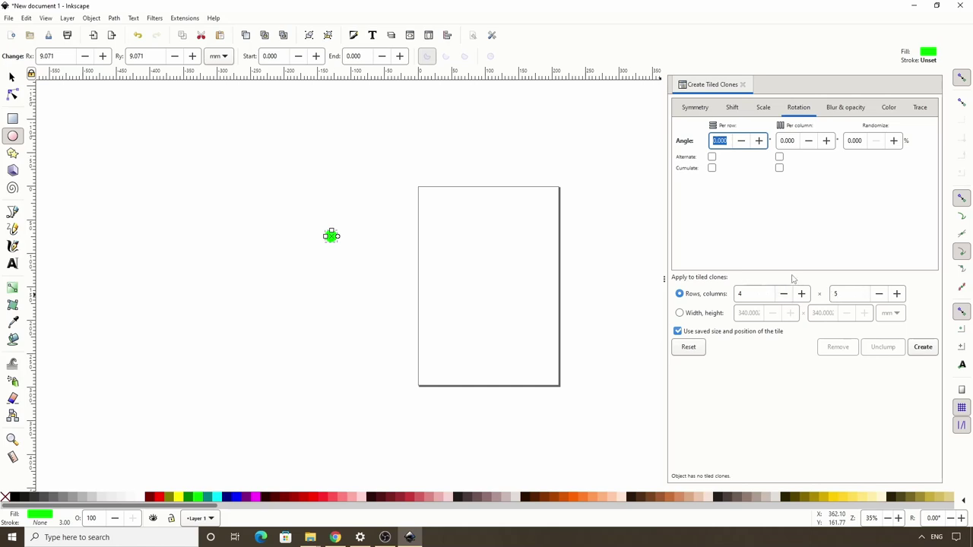
{"action": "left_click", "coordinate": [753, 295]}
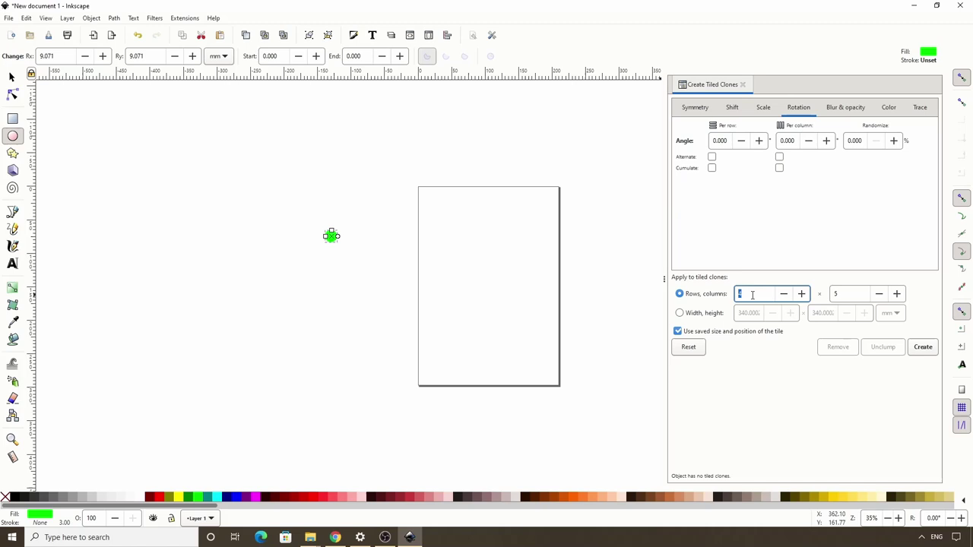
{"action": "type", "text": "10"}
{"action": "left_click", "coordinate": [836, 294]}
{"action": "type", "text": "1"}
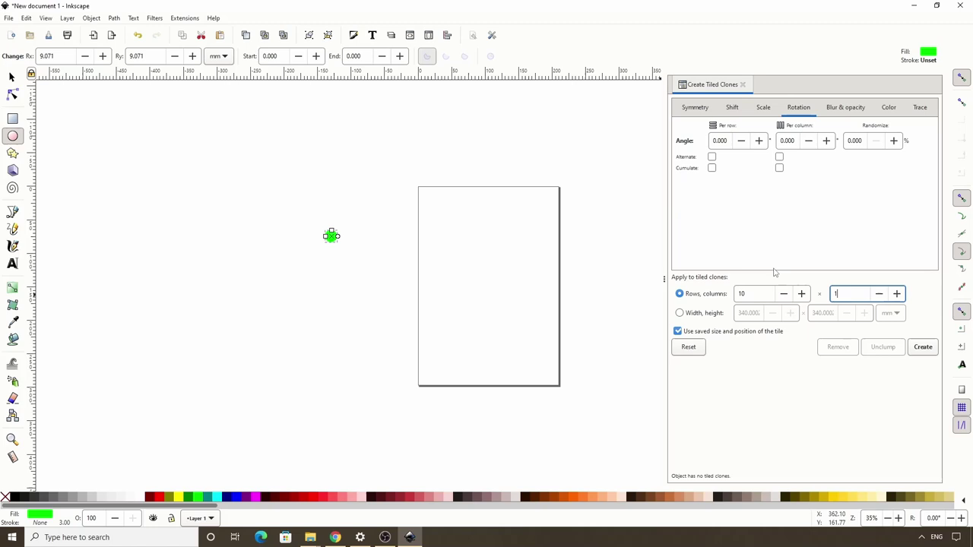
Set the per-row rotation angle to 36°.
{"action": "left_click", "coordinate": [721, 141]}
{"action": "double_click", "coordinate": [721, 142]}
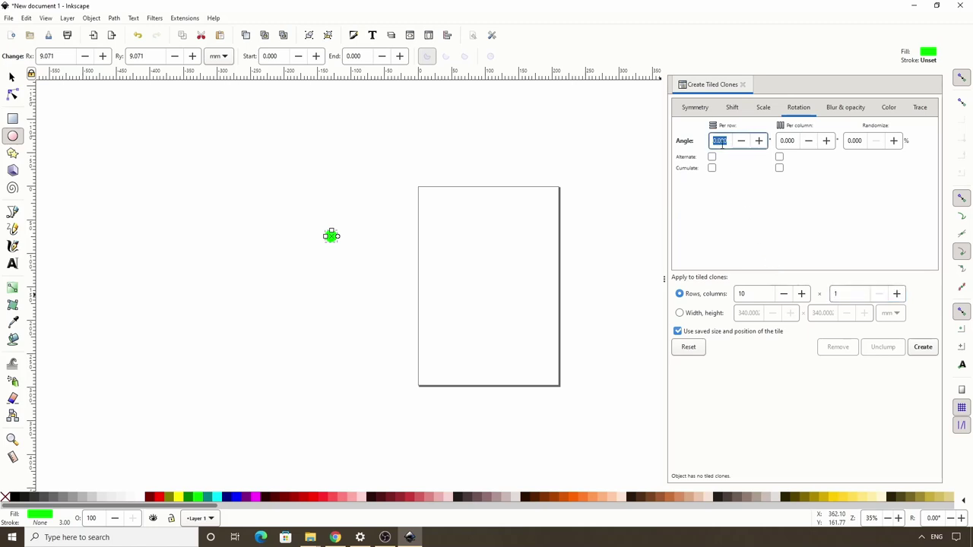
{"action": "type", "text": "36"}
Move the circle's rotation centre below and to the right of it.
{"action": "left_click", "coordinate": [11, 78]}
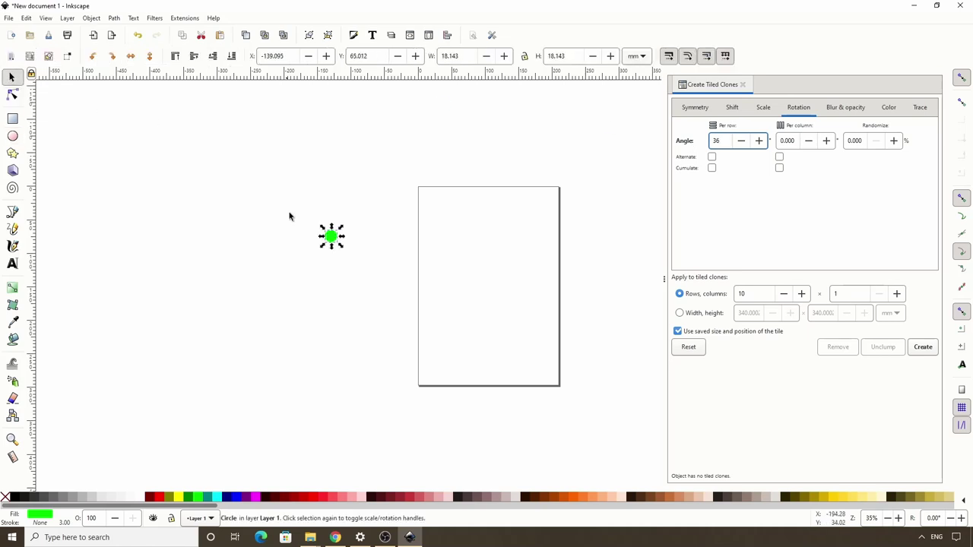
{"action": "left_click", "coordinate": [334, 243]}
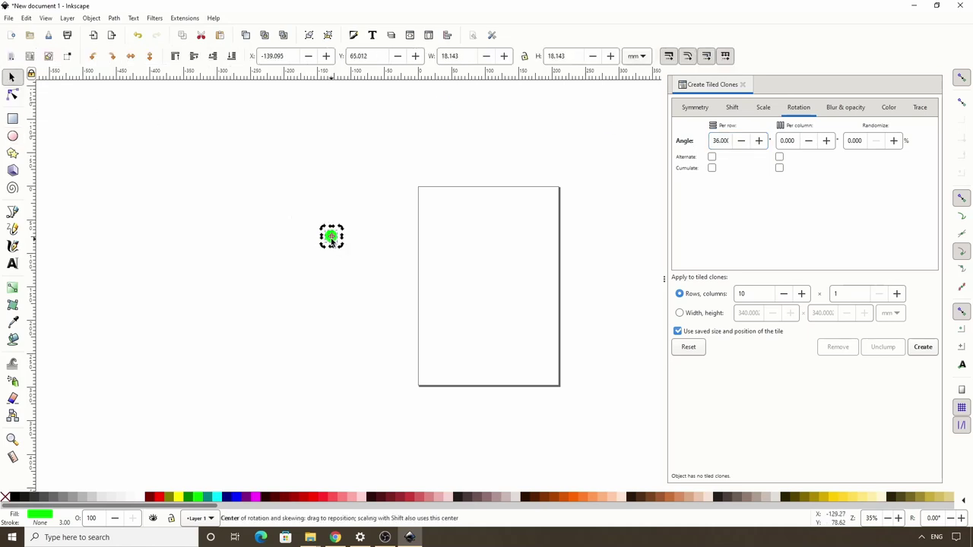
{"action": "left_click_drag", "start_coordinate": [332, 240], "coordinate": [376, 264]}
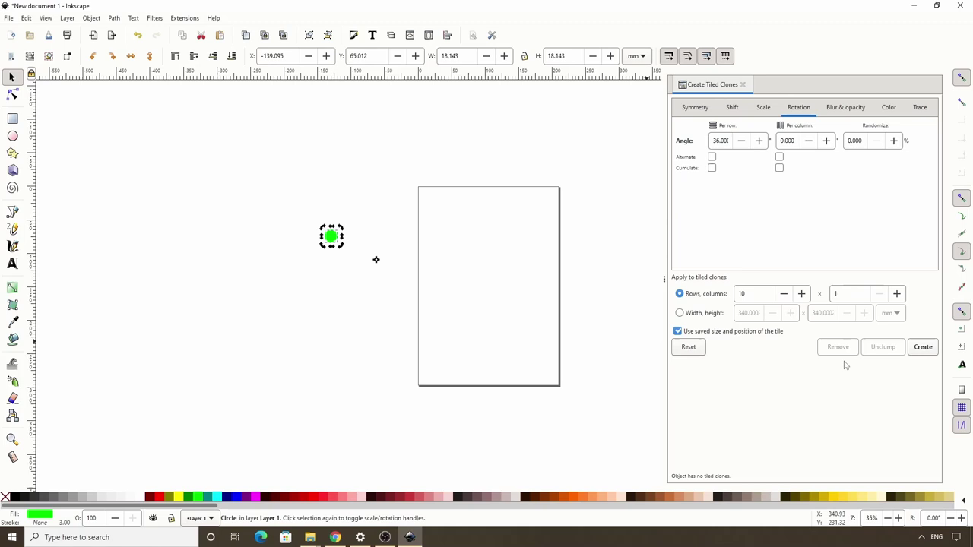
Create ten rotated clones, then recreate them with Use saved size and position unchecked.
{"action": "left_click", "coordinate": [922, 349]}
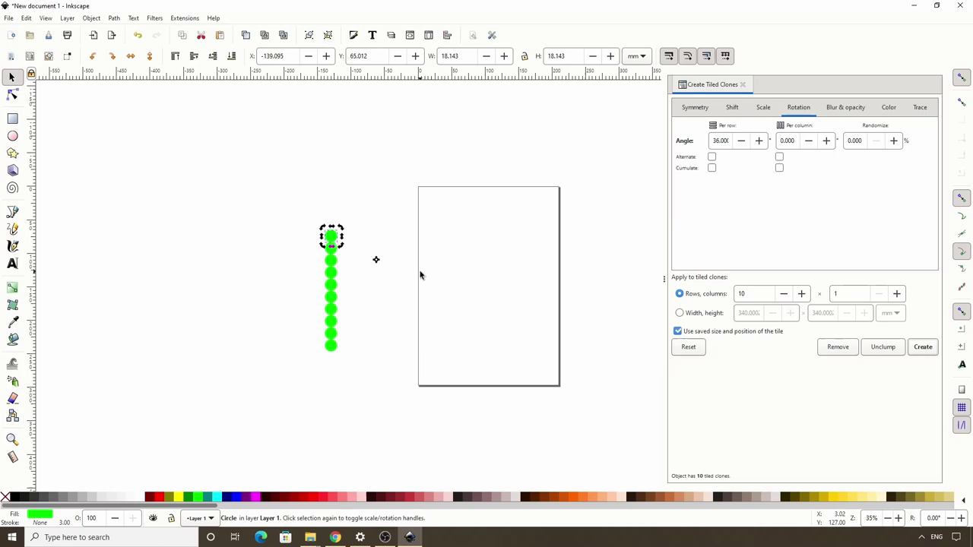
{"action": "left_click", "coordinate": [698, 335]}
{"action": "left_click", "coordinate": [922, 348]}
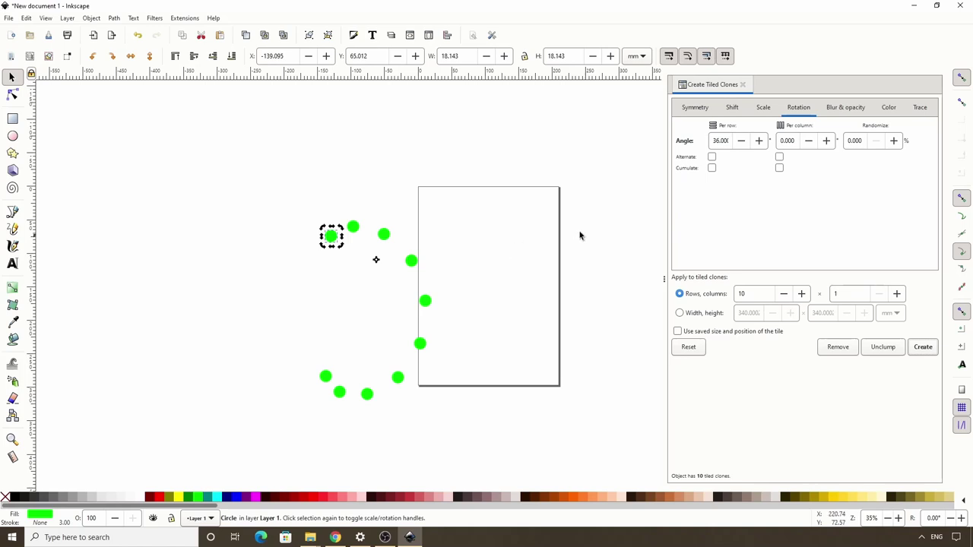
Exclude the original tile from the shift settings and regenerate the clones as a full ring.
{"action": "left_click", "coordinate": [730, 108]}
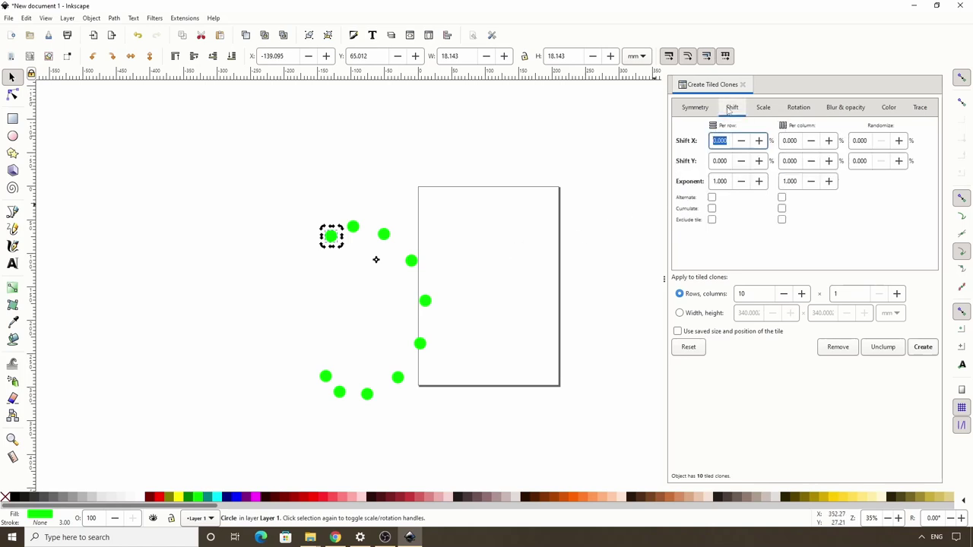
{"action": "left_click", "coordinate": [711, 220]}
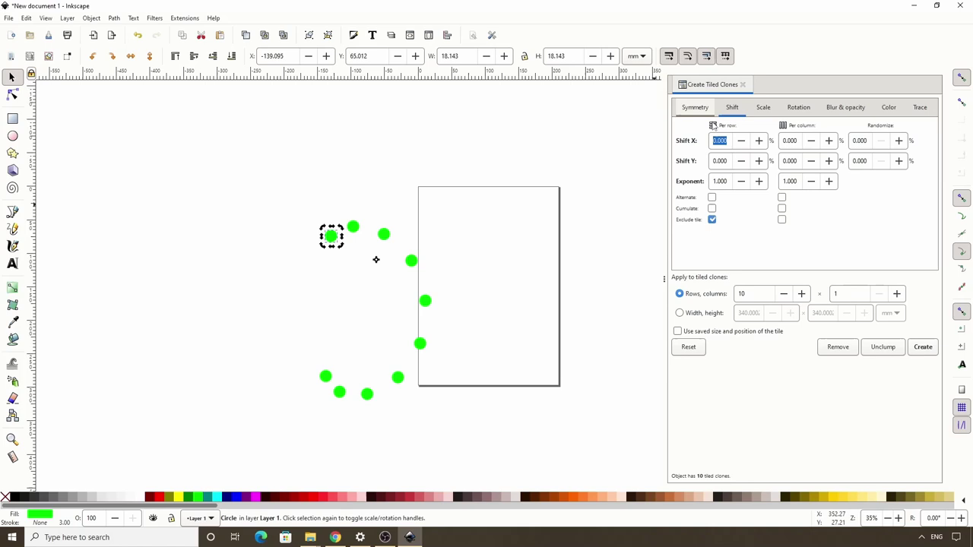
{"action": "left_click", "coordinate": [923, 347]}
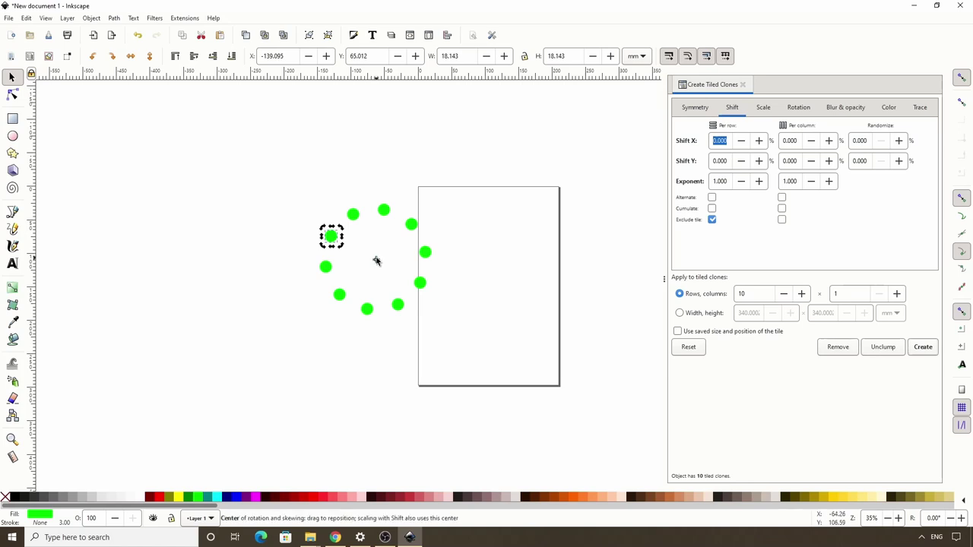
Nudge the rotation centre up and right and regenerate the ring of clones.
{"action": "left_click_drag", "start_coordinate": [376, 262], "coordinate": [390, 254]}
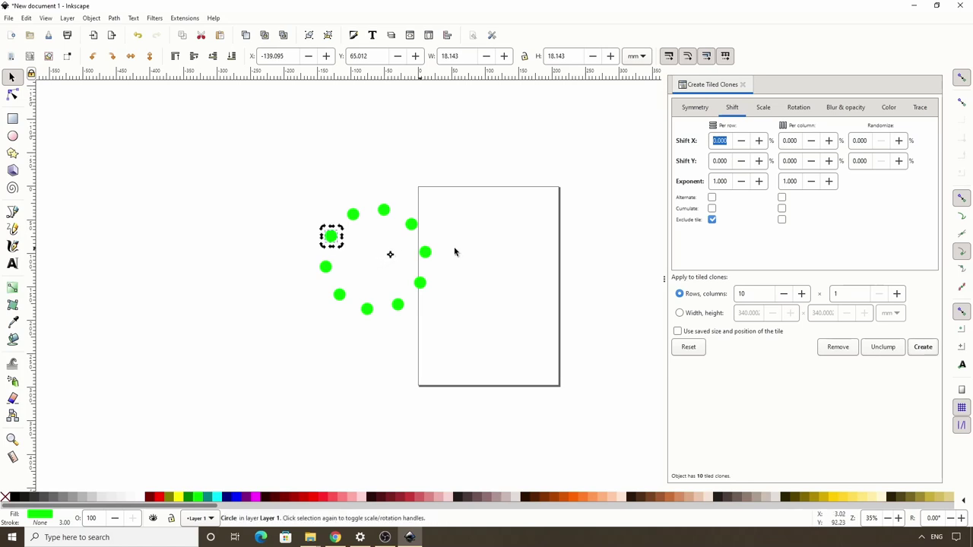
{"action": "left_click", "coordinate": [919, 348]}
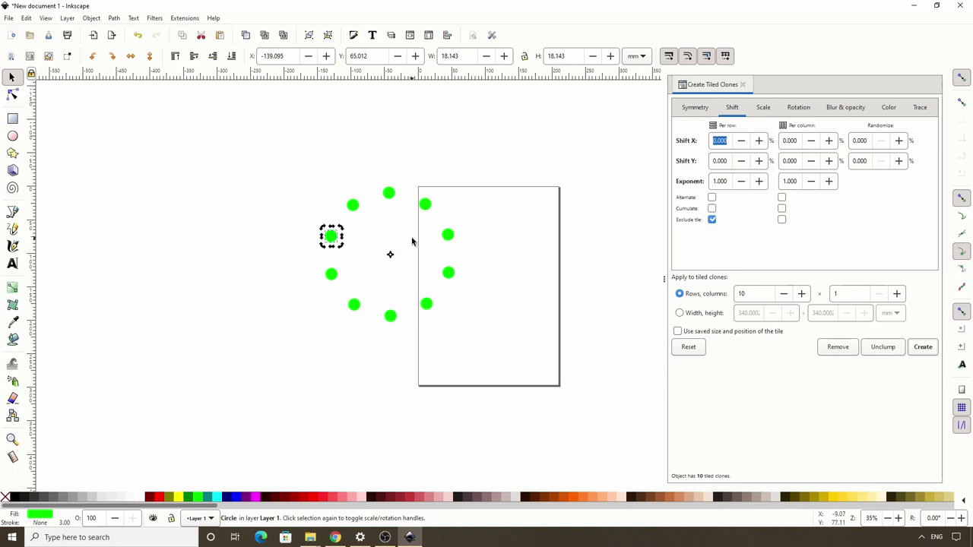
{"action": "left_click", "coordinate": [884, 112]}
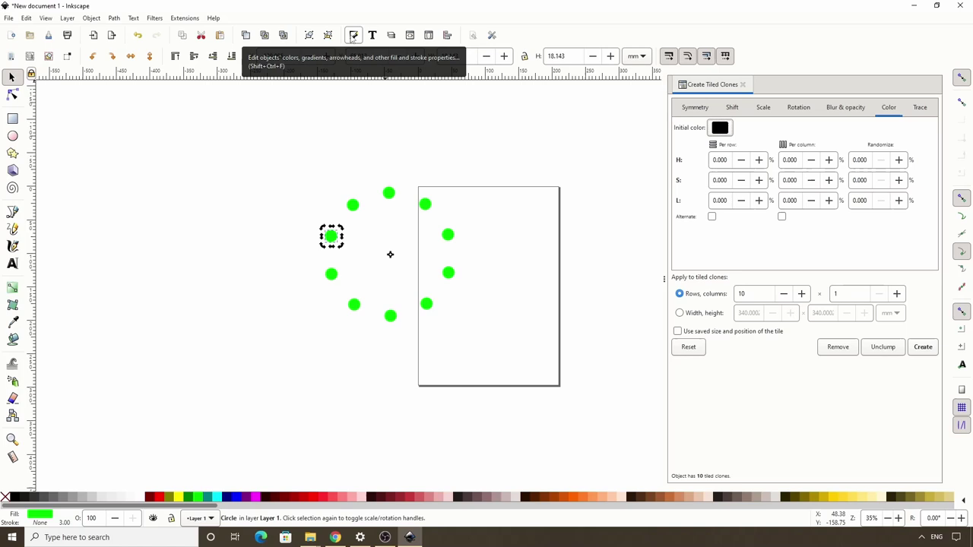
Unset the original circle's fill in Fill and Stroke so all clones turn black.
{"action": "left_click", "coordinate": [354, 36]}
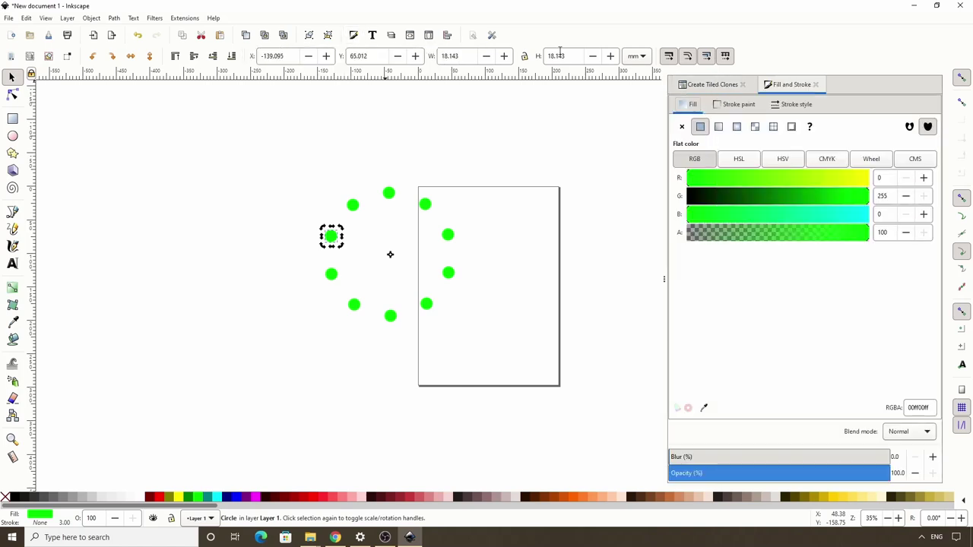
{"action": "left_click", "coordinate": [729, 107]}
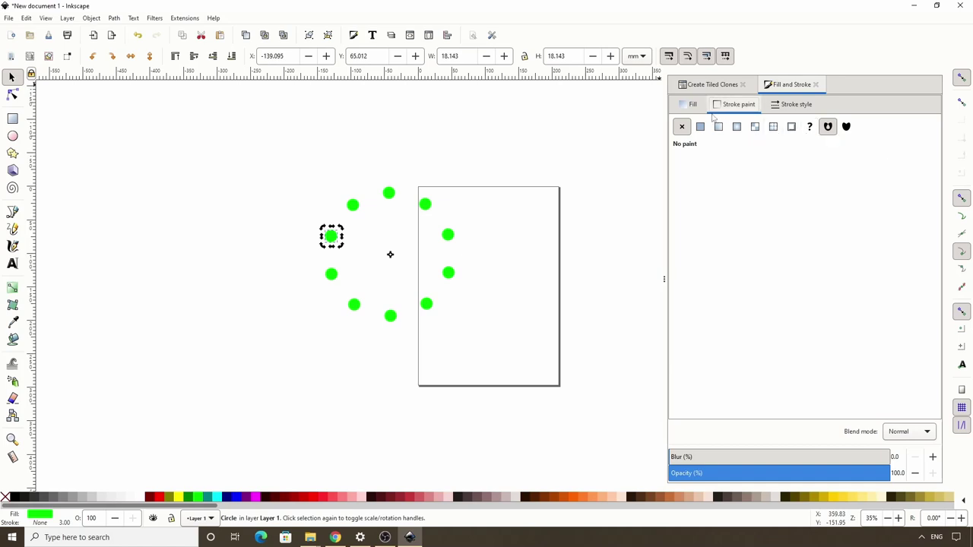
{"action": "left_click", "coordinate": [689, 106]}
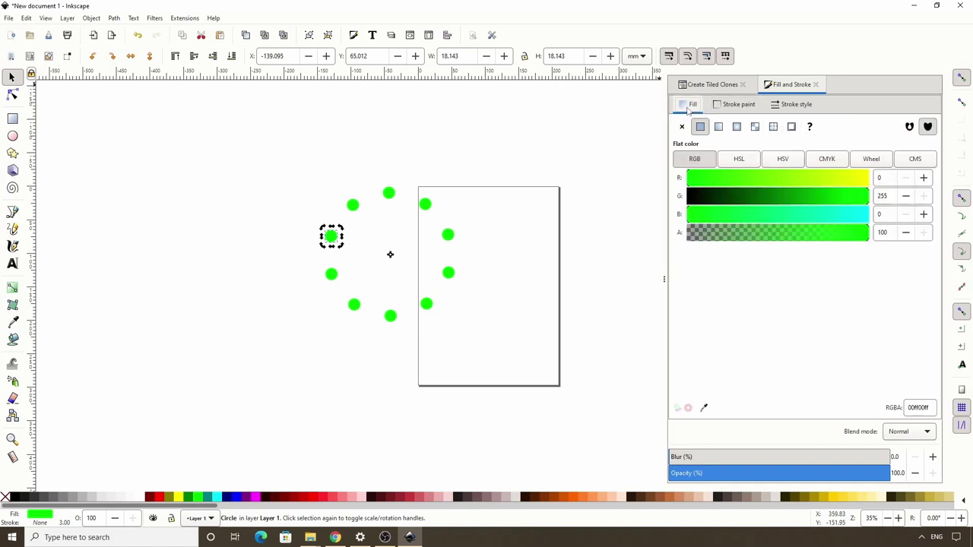
{"action": "left_click", "coordinate": [808, 127]}
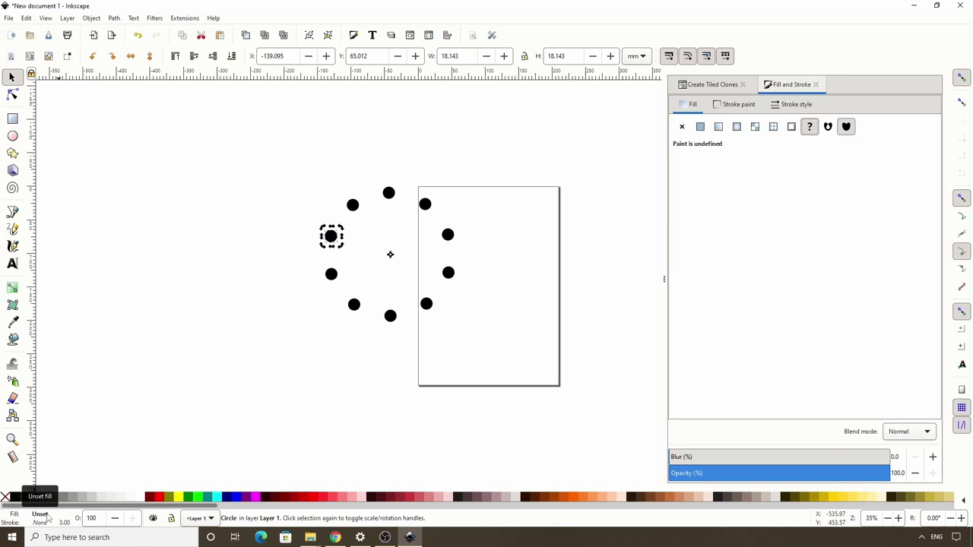
Set the clones' initial color to pure red (ff0000).
{"action": "left_click", "coordinate": [710, 86]}
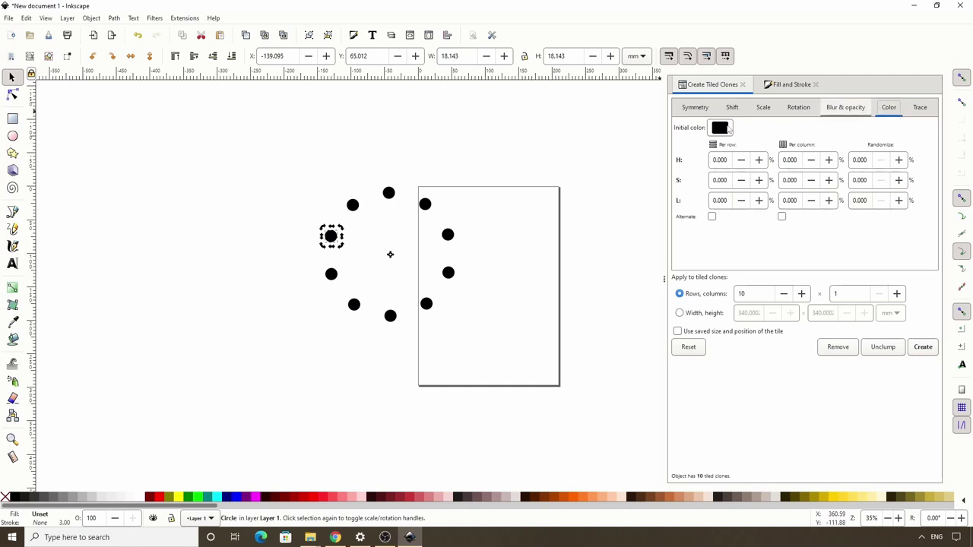
{"action": "left_click", "coordinate": [721, 128]}
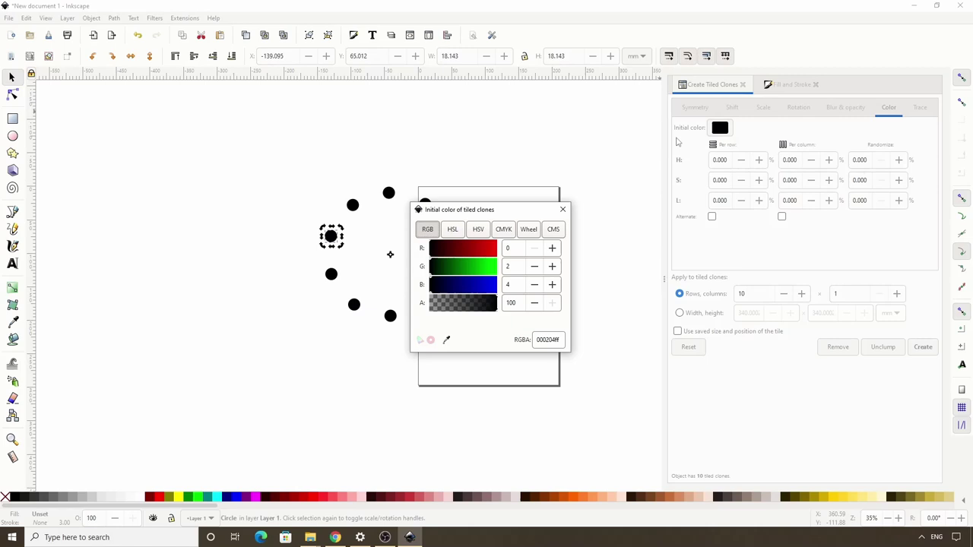
{"action": "left_click_drag", "start_coordinate": [437, 252], "coordinate": [507, 255]}
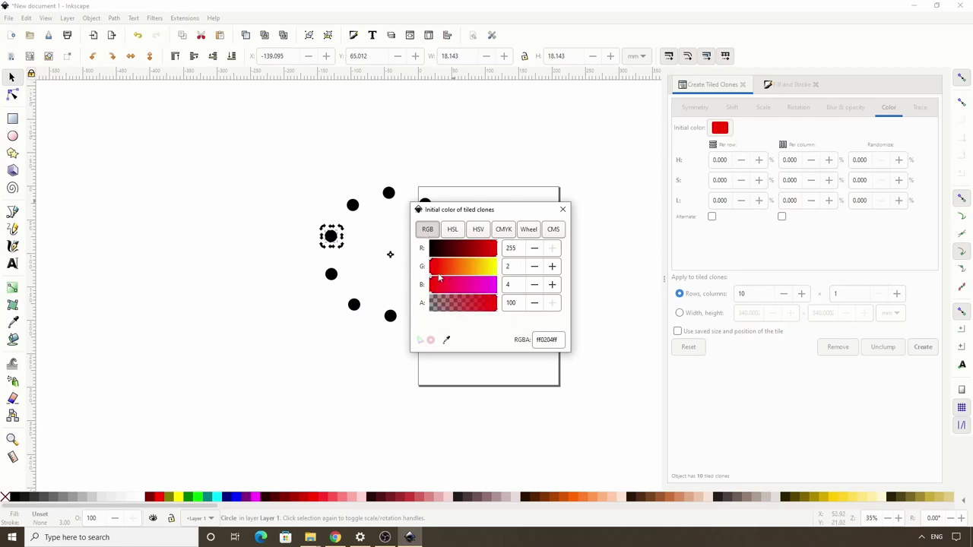
{"action": "left_click_drag", "start_coordinate": [432, 286], "coordinate": [411, 287]}
{"action": "left_click", "coordinate": [562, 209]}
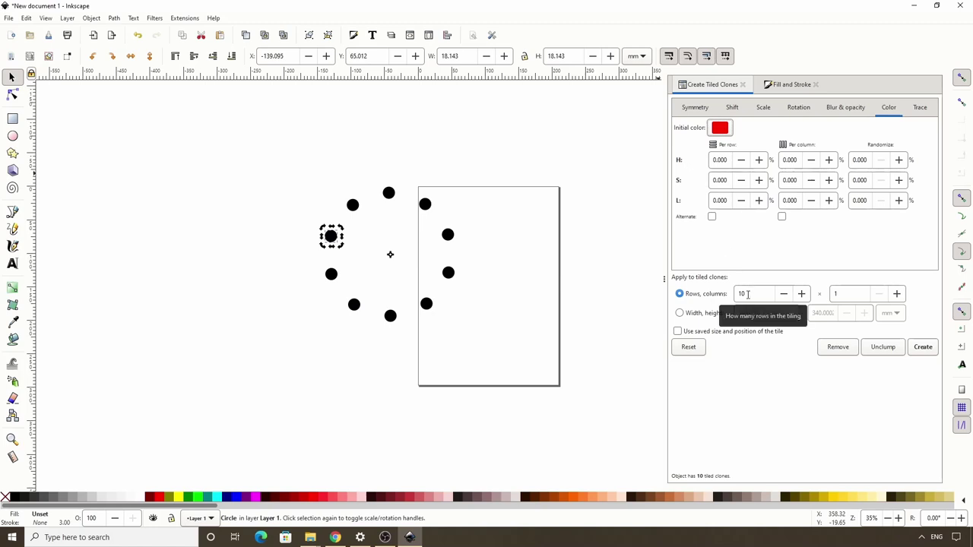
Set the hue change per row to 10% and regenerate the rainbow clones.
{"action": "double_click", "coordinate": [722, 161]}
{"action": "type", "text": "10"}
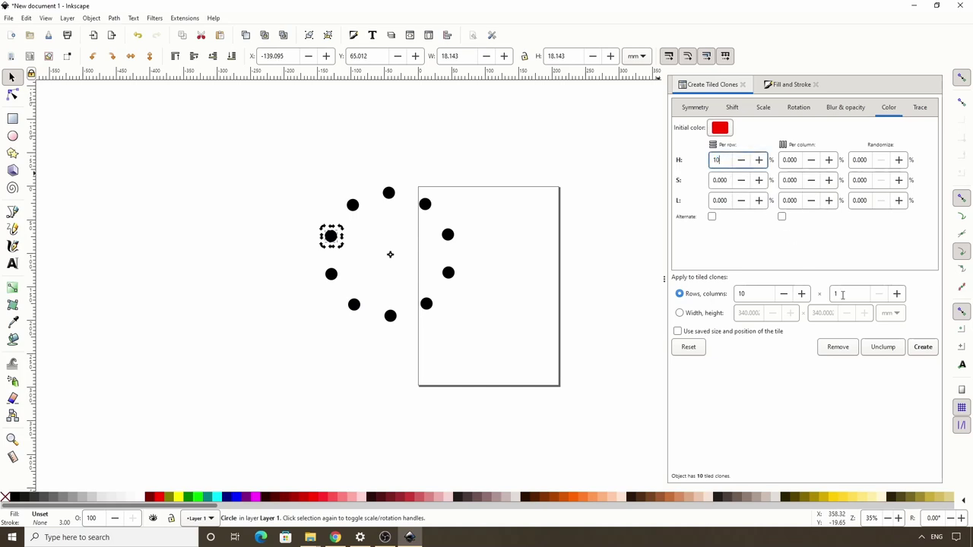
{"action": "left_click", "coordinate": [913, 347]}
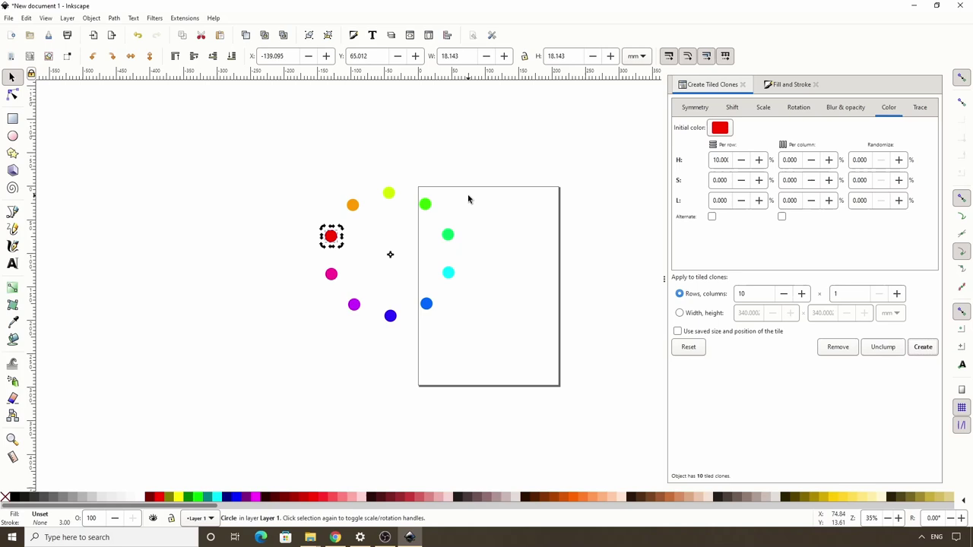
{"action": "left_click", "coordinate": [759, 114]}
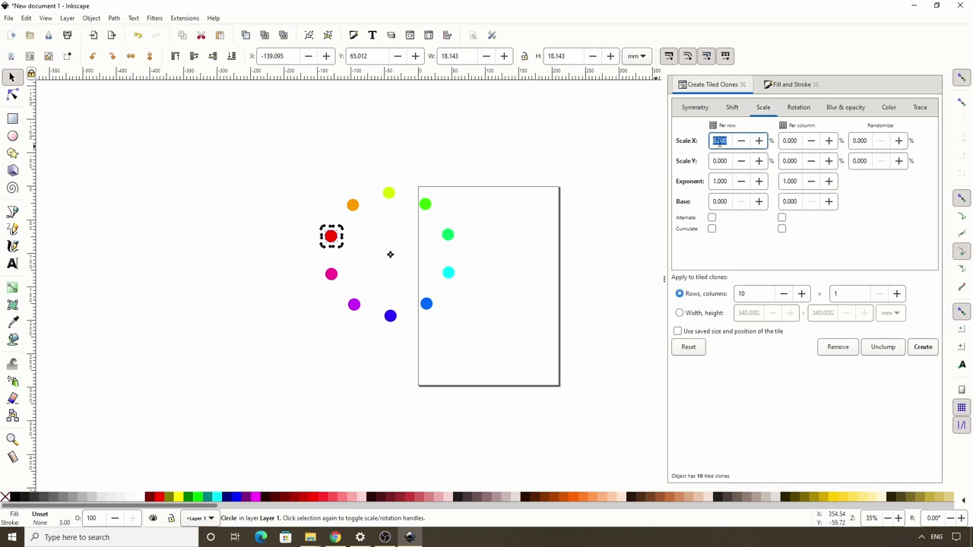
Set Scale X and Y per row to 20% and both bases to 0.5, then regenerate.
{"action": "type", "text": "20"}
{"action": "left_click_drag", "start_coordinate": [717, 163], "coordinate": [715, 161]}
{"action": "type", "text": "2"}
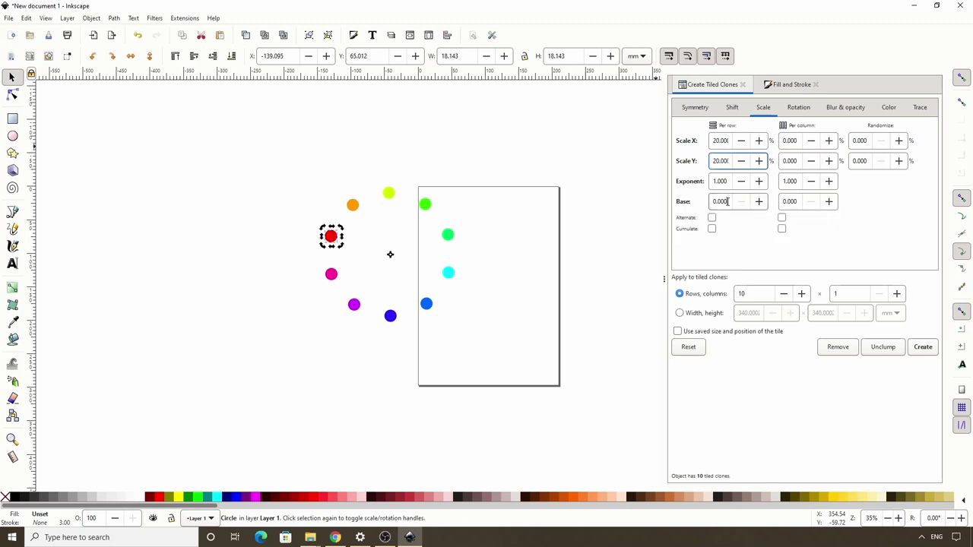
{"action": "left_click", "coordinate": [727, 201]}
{"action": "type", "text": "0"}
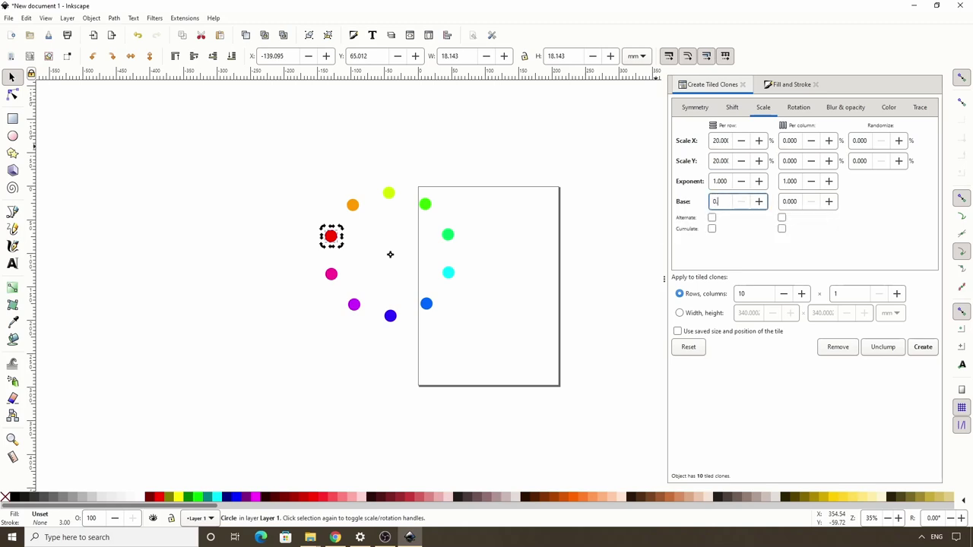
{"action": "type", "text": ".5"}
{"action": "left_click", "coordinate": [790, 201]}
{"action": "type", "text": "0"}
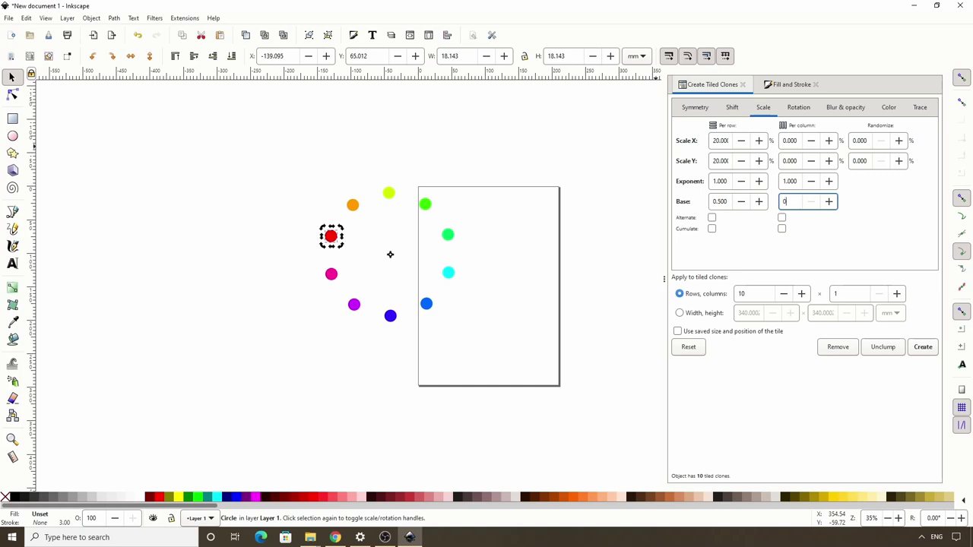
{"action": "type", "text": ".5"}
{"action": "left_click", "coordinate": [917, 350]}
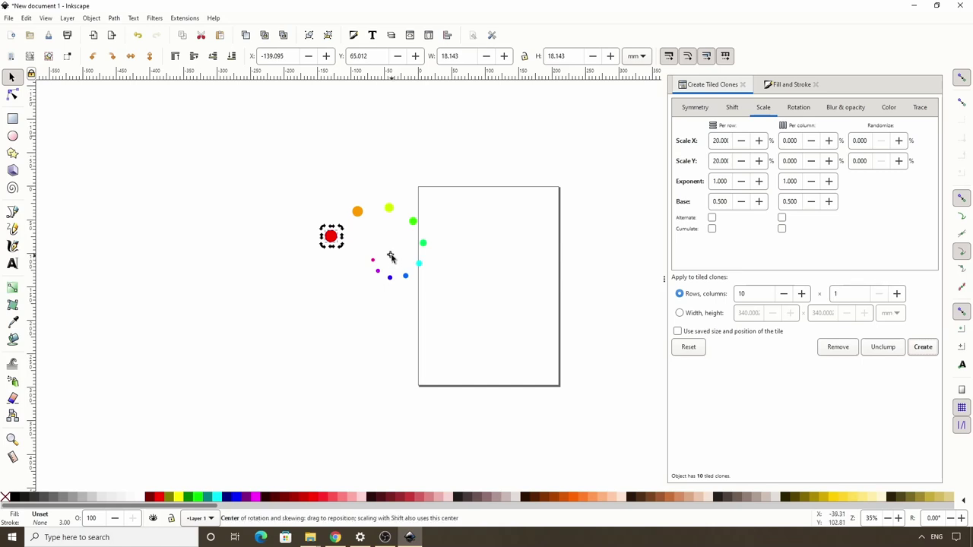
Set both scale bases to 2 and regenerate the clones.
{"action": "double_click", "coordinate": [719, 200]}
{"action": "type", "text": "2"}
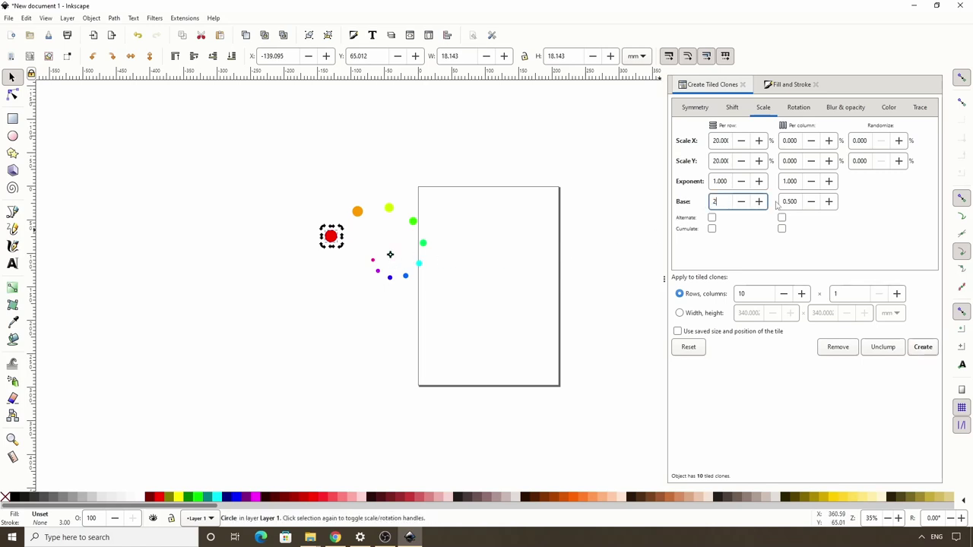
{"action": "double_click", "coordinate": [794, 200]}
{"action": "type", "text": "2"}
{"action": "left_click", "coordinate": [922, 347]}
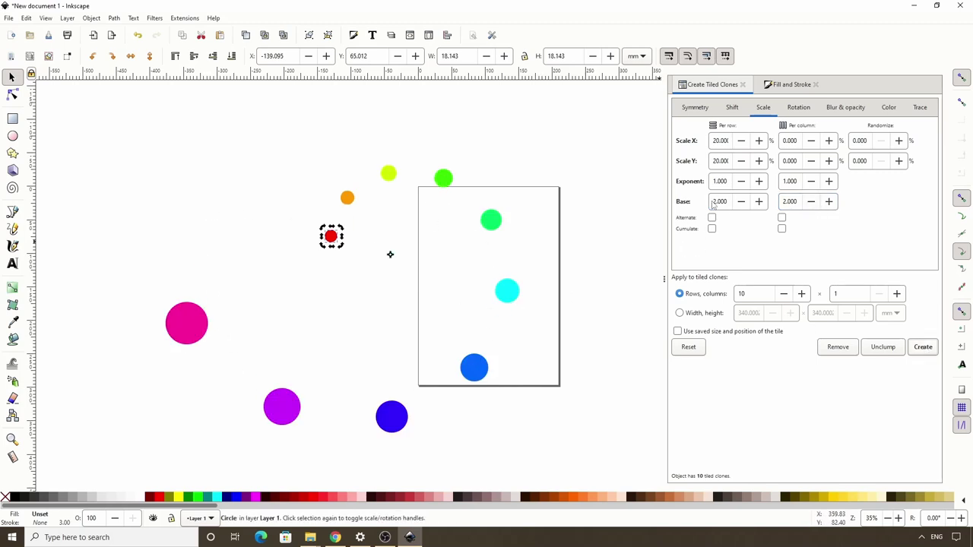
Try a per-column base of 1.5, then restore it to 2 and regenerate.
{"action": "double_click", "coordinate": [785, 201]}
{"action": "type", "text": "1.5"}
{"action": "left_click", "coordinate": [920, 350]}
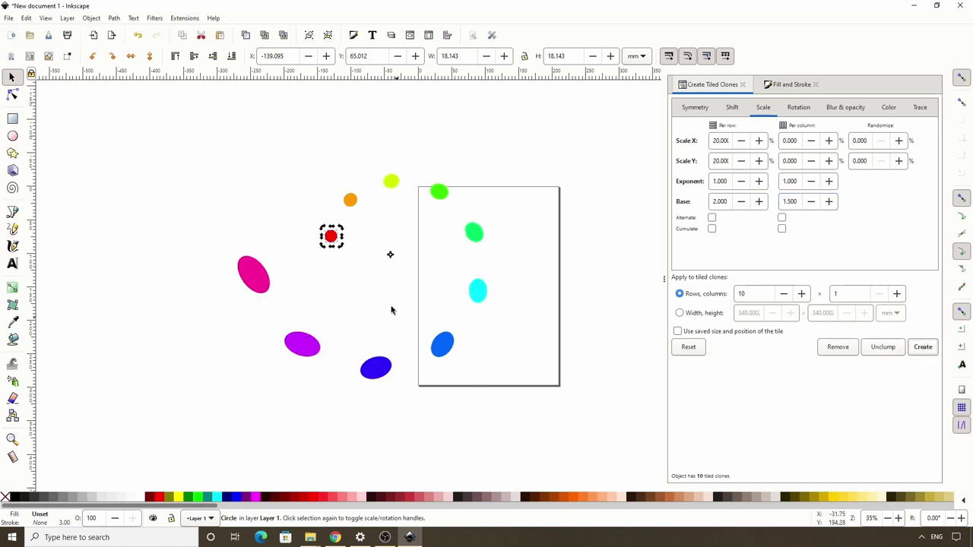
{"action": "left_click", "coordinate": [792, 201]}
{"action": "type", "text": "2"}
{"action": "left_click", "coordinate": [918, 349]}
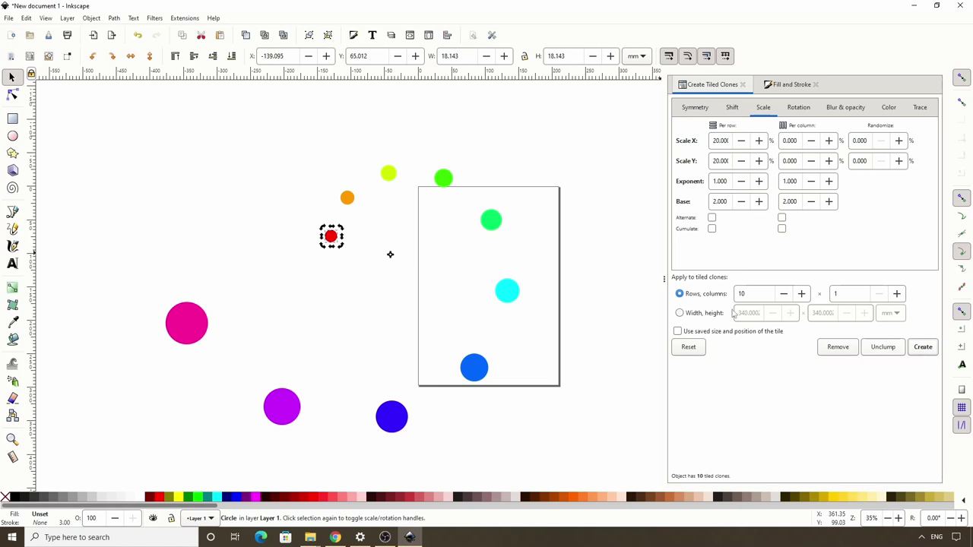
Set the tiled clones' Scale X and Scale Y per row to 3%.
{"action": "left_click", "coordinate": [751, 293]}
{"action": "triple_click", "coordinate": [720, 141]}
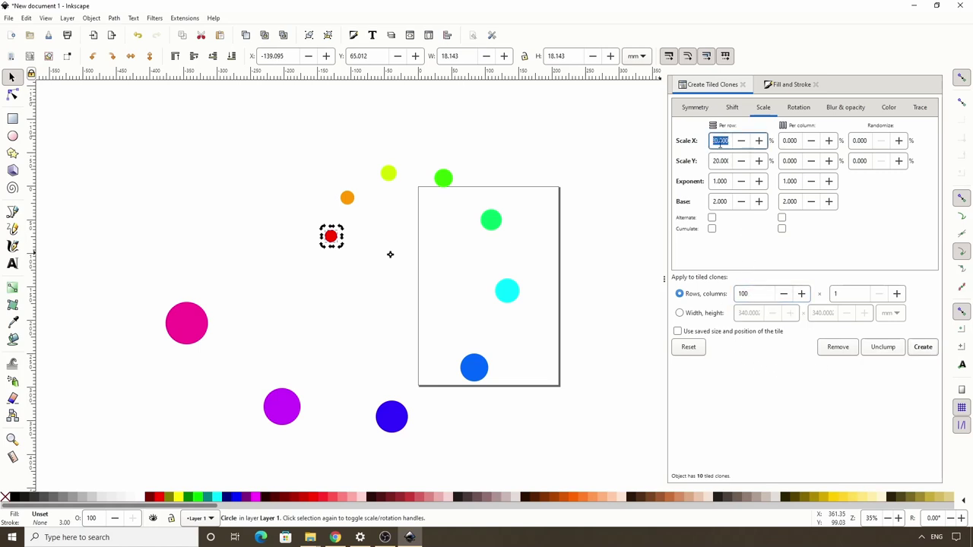
{"action": "type", "text": "3"}
{"action": "triple_click", "coordinate": [721, 162]}
{"action": "type", "text": "3"}
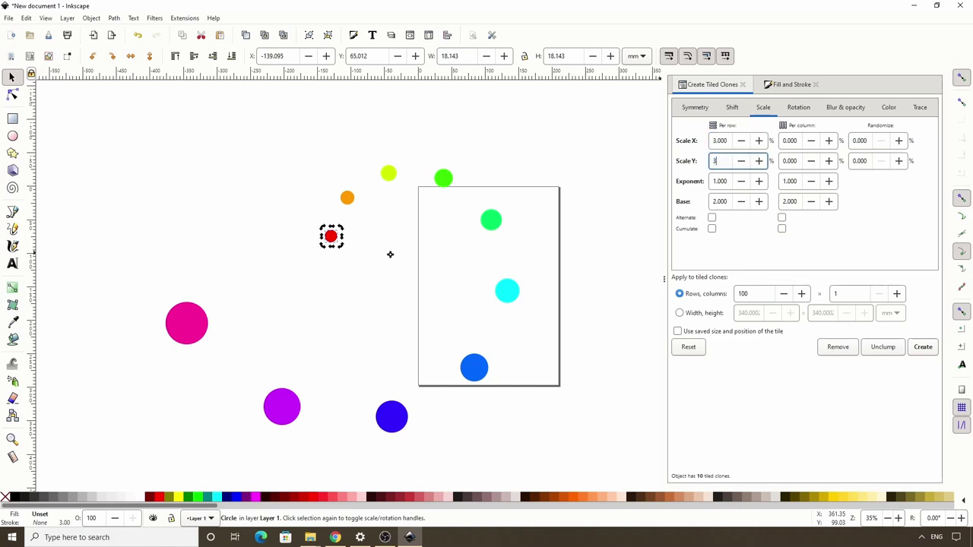
Set the rotation angle per row to 5° and create the 100 clones.
{"action": "left_click", "coordinate": [798, 107]}
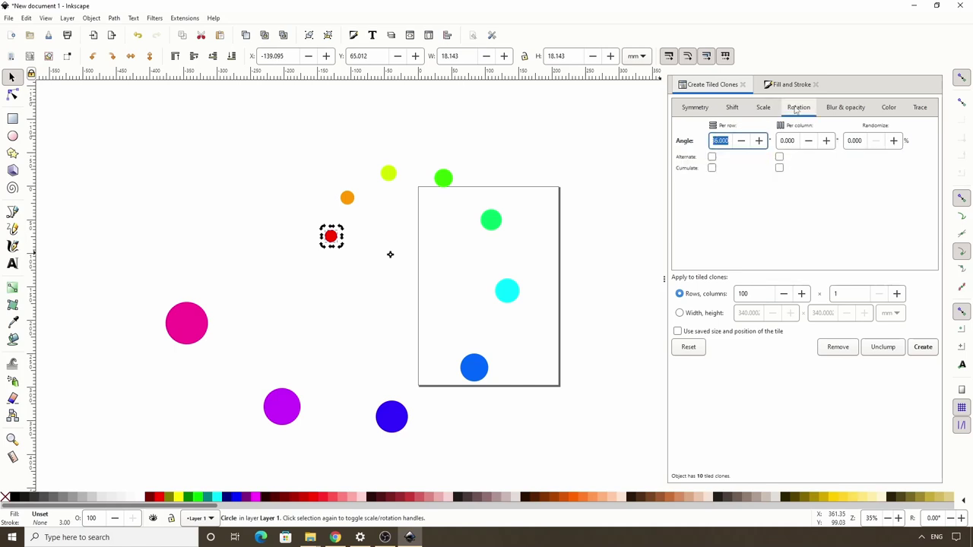
{"action": "triple_click", "coordinate": [723, 142]}
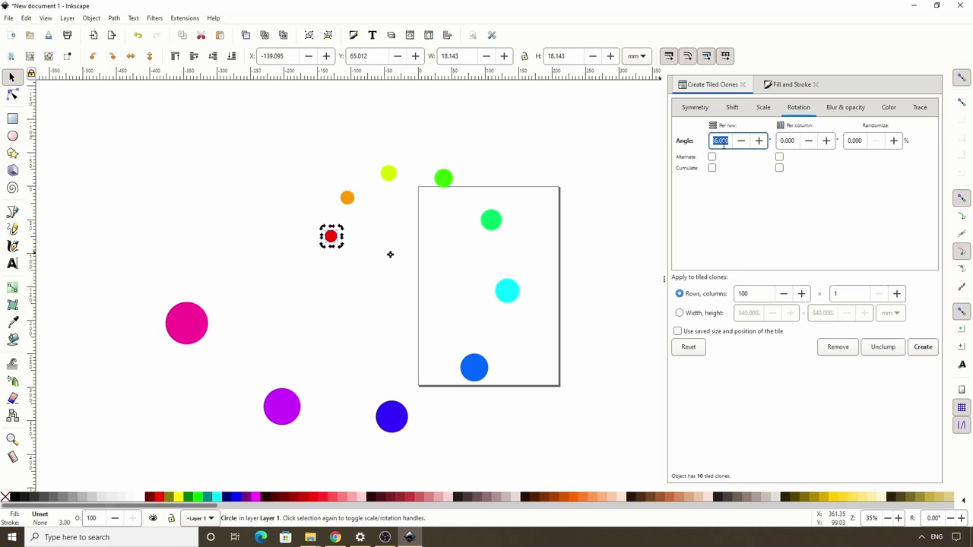
{"action": "type", "text": "5"}
{"action": "left_click", "coordinate": [935, 348]}
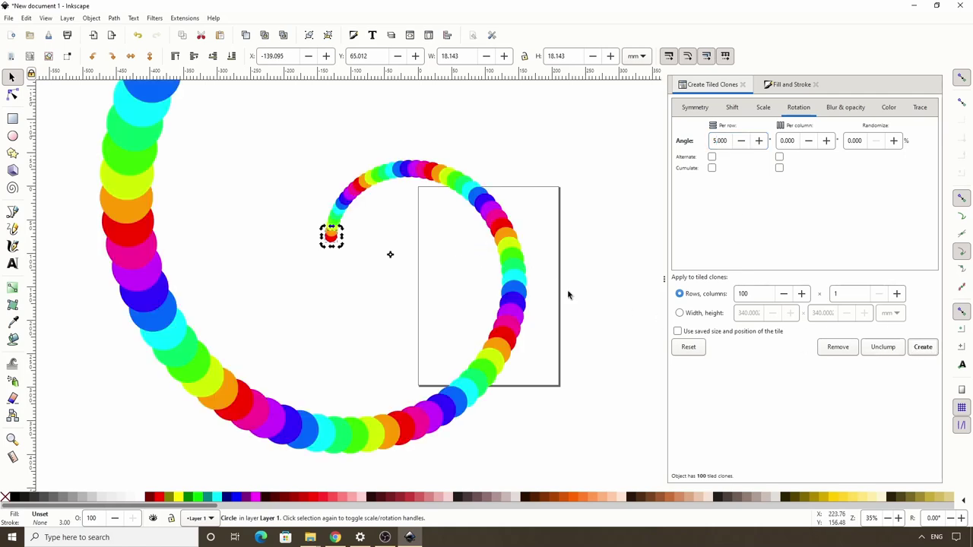
{"action": "scroll", "coordinate": [412, 257], "scroll_direction": "down", "scroll_amount": 2}
{"action": "scroll", "coordinate": [412, 257], "scroll_direction": "down", "scroll_amount": 2}
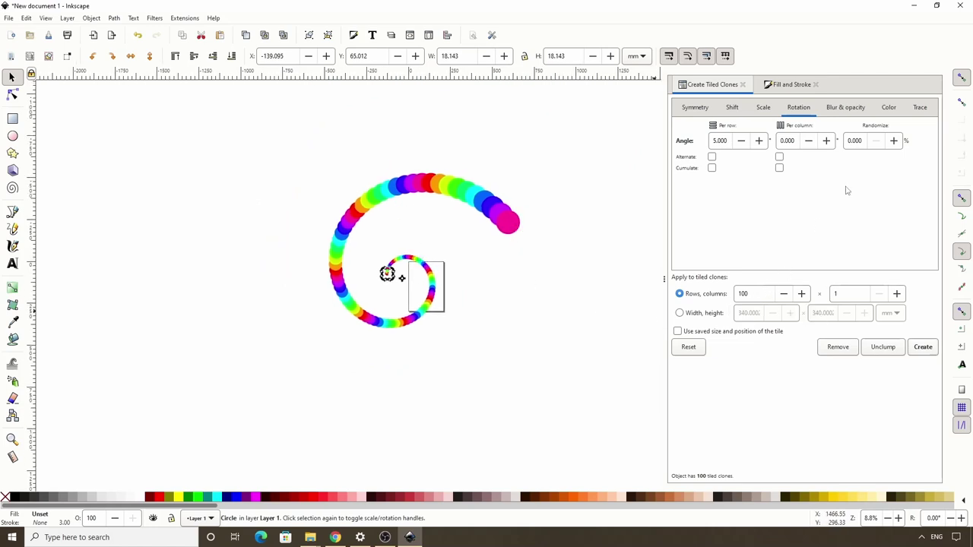
Set the hue shift per row to 1% and recreate the clones.
{"action": "left_click", "coordinate": [887, 107]}
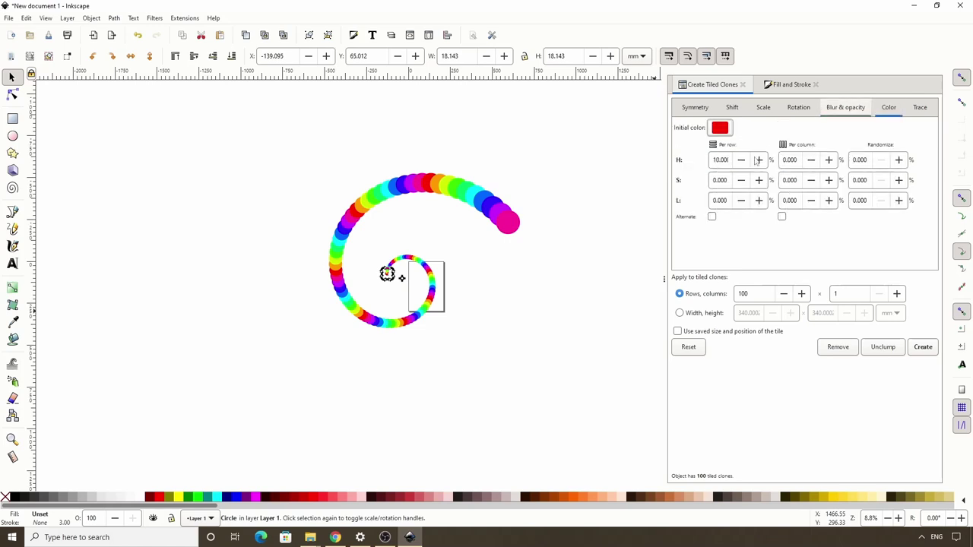
{"action": "triple_click", "coordinate": [719, 159]}
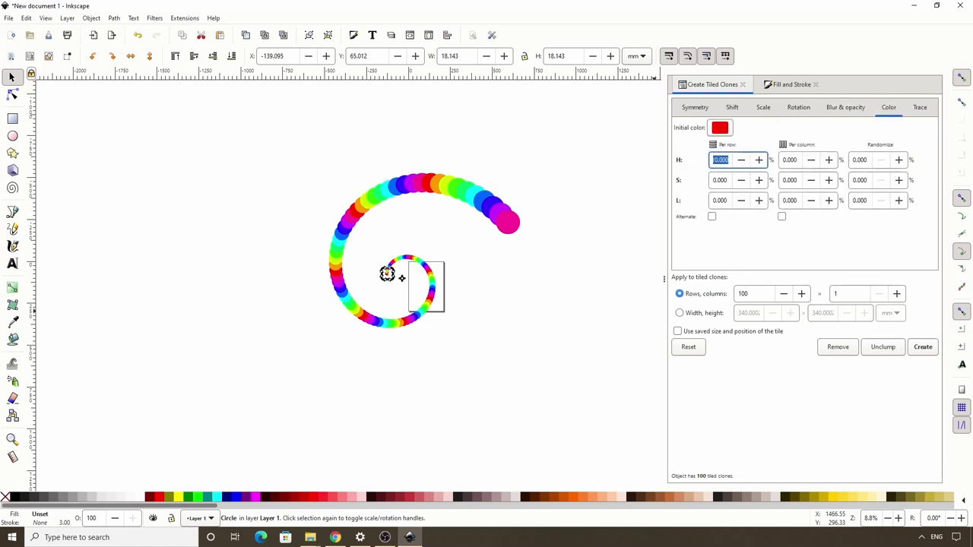
{"action": "type", "text": "1"}
{"action": "left_click", "coordinate": [923, 348]}
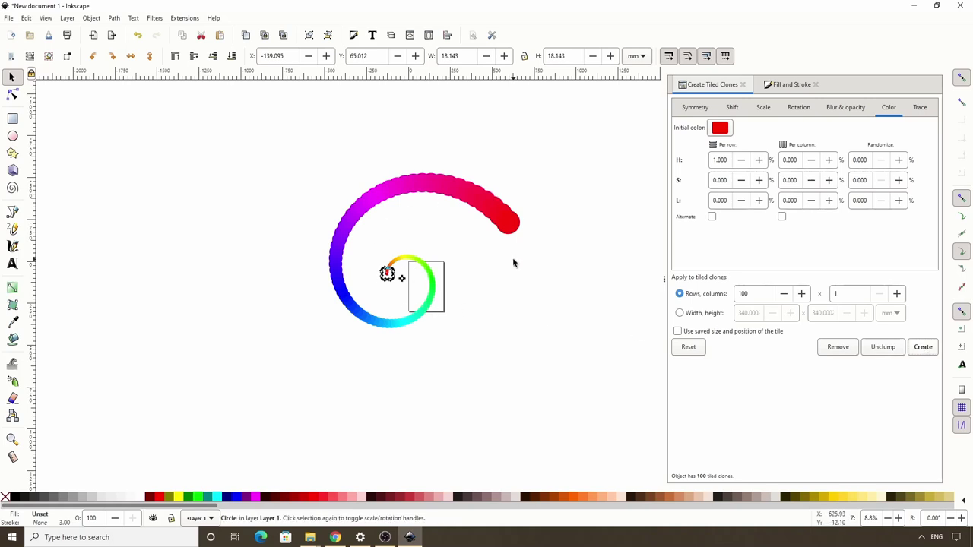
{"action": "left_click", "coordinate": [794, 108]}
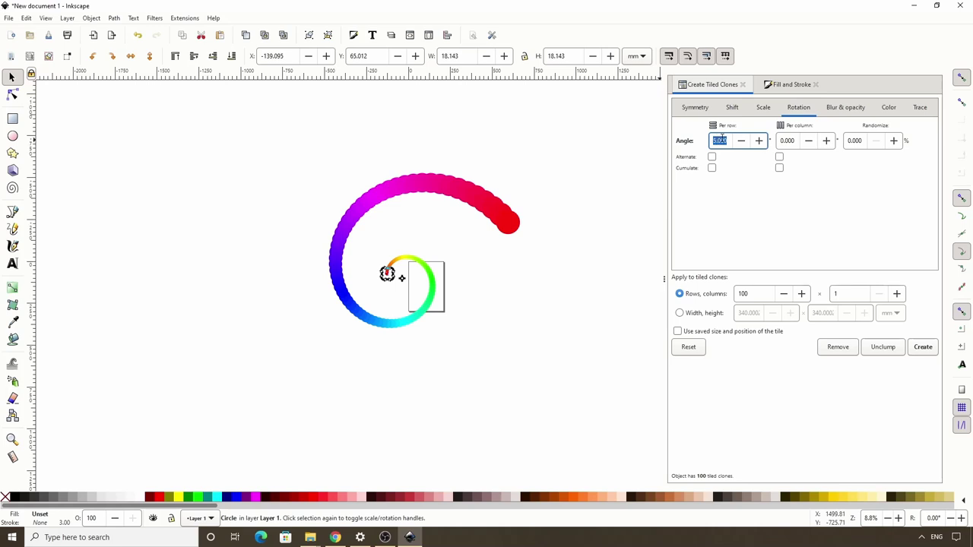
Recreate the clones with rotation per row of 14°, then 26°, then 40°.
{"action": "type", "text": "14"}
{"action": "left_click", "coordinate": [924, 348]}
{"action": "double_click", "coordinate": [723, 141]}
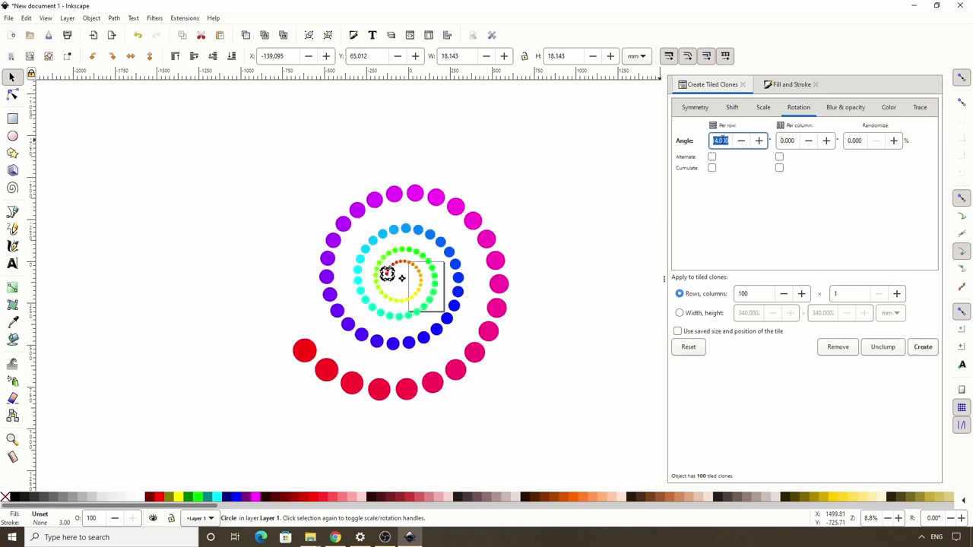
{"action": "type", "text": "26"}
{"action": "left_click", "coordinate": [924, 347]}
{"action": "double_click", "coordinate": [723, 141]}
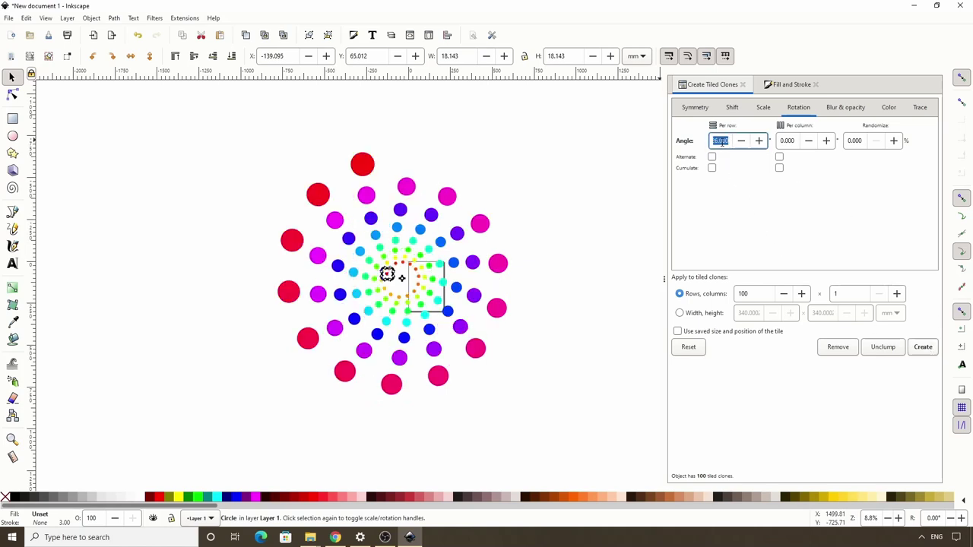
{"action": "type", "text": "40"}
{"action": "left_click", "coordinate": [924, 346]}
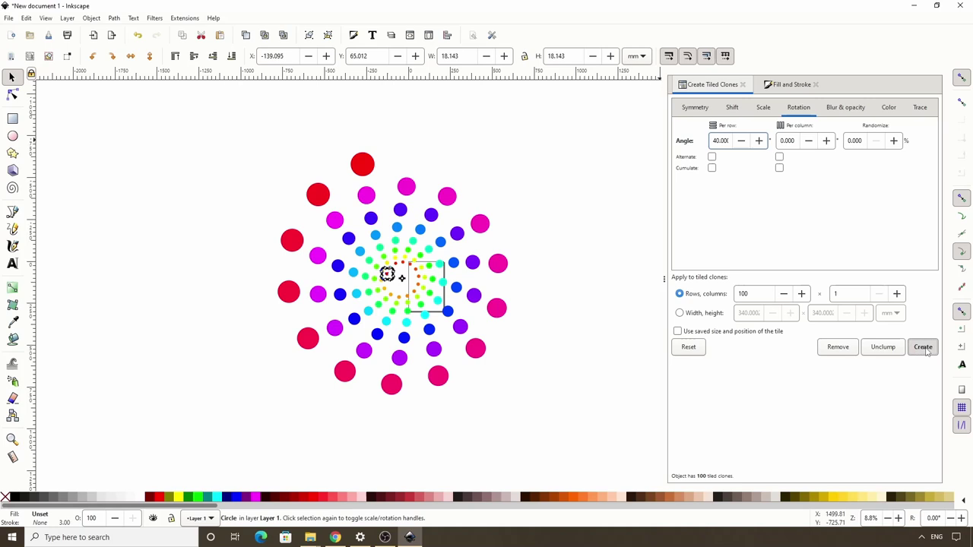
Recreate the clones at 54°, then 60°, and finally 70° rotation per row.
{"action": "double_click", "coordinate": [723, 141]}
{"action": "double_click", "coordinate": [722, 141]}
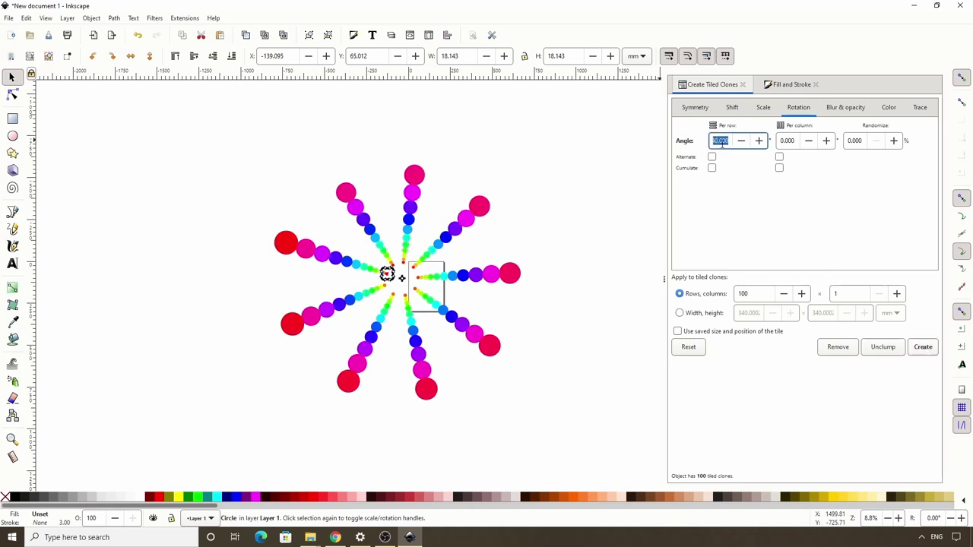
{"action": "type", "text": "54"}
{"action": "left_click", "coordinate": [916, 346]}
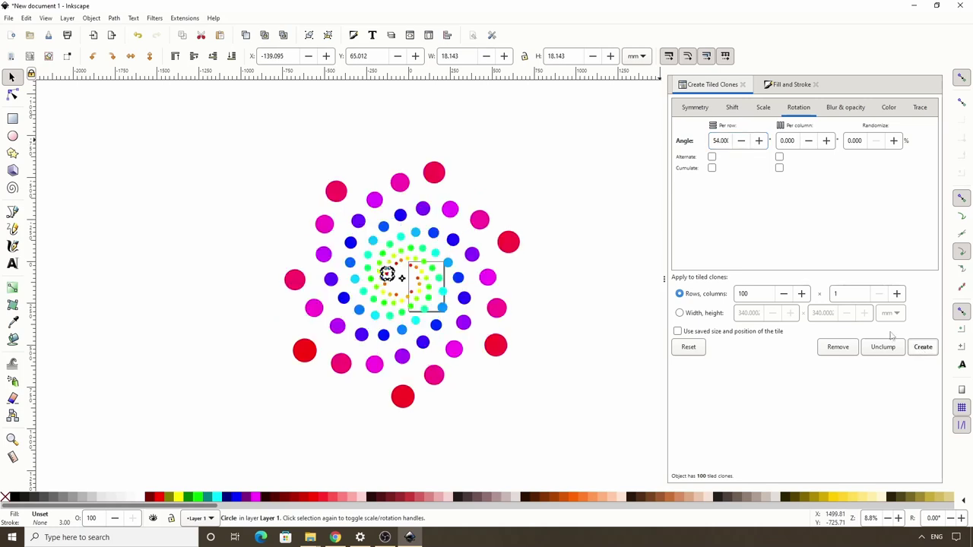
{"action": "double_click", "coordinate": [720, 140]}
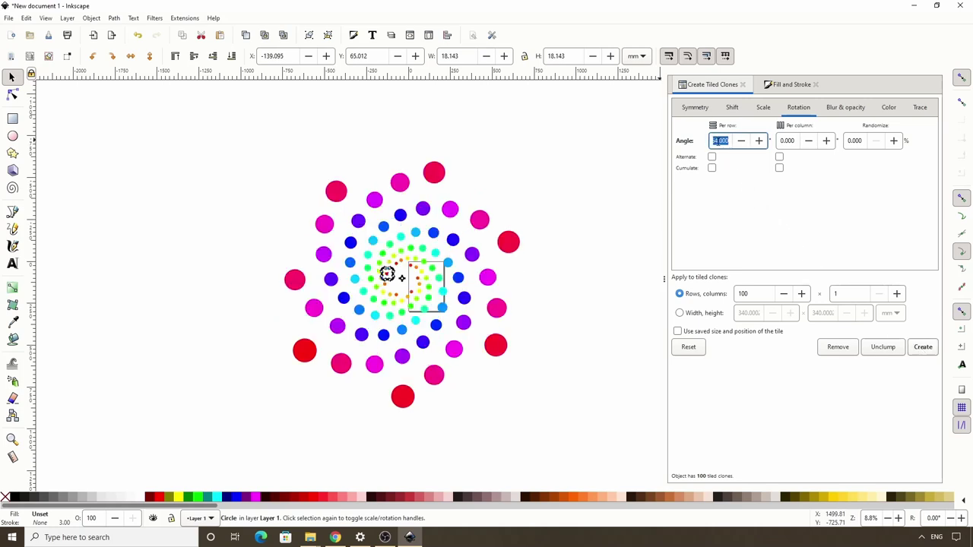
{"action": "type", "text": "60"}
{"action": "left_click", "coordinate": [923, 347]}
{"action": "double_click", "coordinate": [724, 140]}
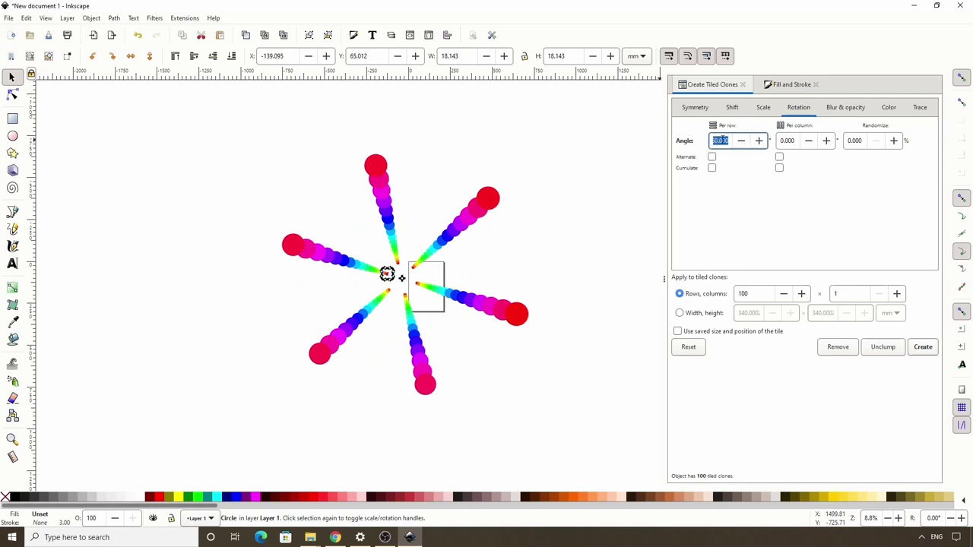
{"action": "type", "text": "70"}
{"action": "left_click", "coordinate": [926, 347]}
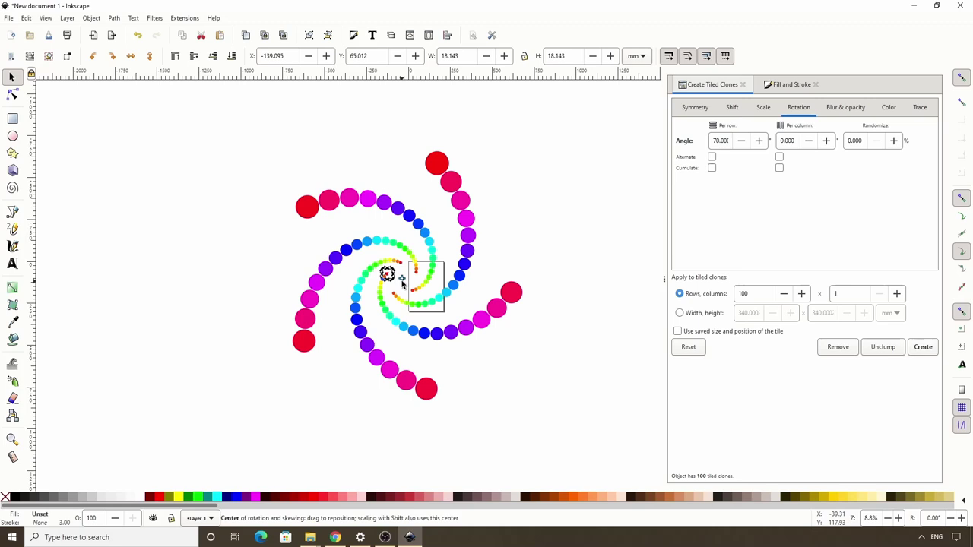
Move the circle's rotation centre up-left, recreate the clones, then review Color and Scale settings.
{"action": "left_click_drag", "start_coordinate": [387, 274], "coordinate": [408, 284]}
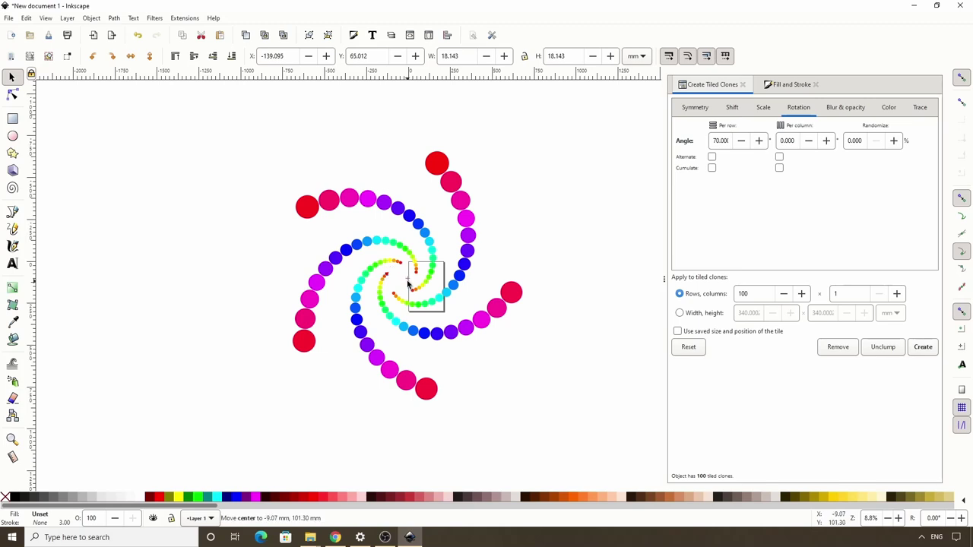
{"action": "left_click", "coordinate": [923, 346]}
{"action": "left_click_drag", "start_coordinate": [410, 283], "coordinate": [407, 268]}
{"action": "left_click", "coordinate": [923, 347]}
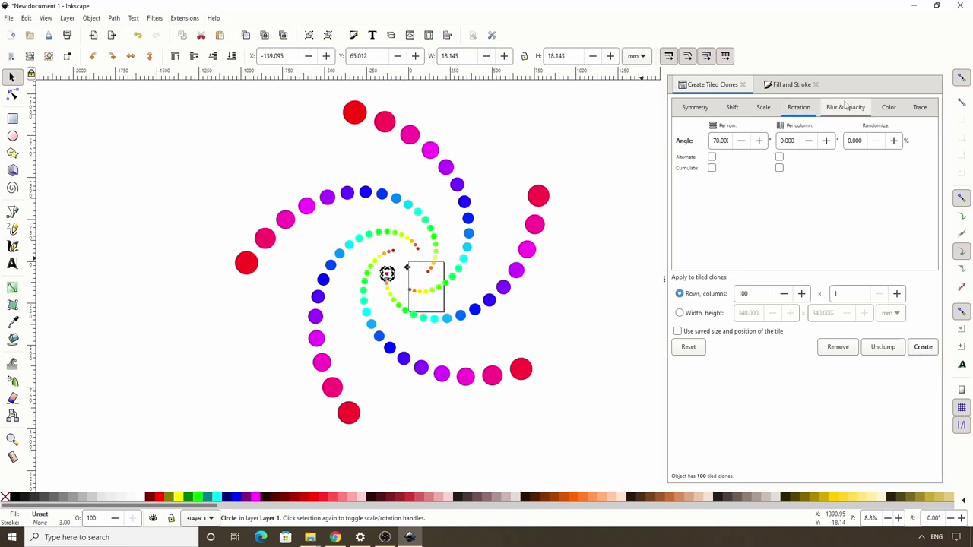
{"action": "left_click", "coordinate": [889, 108]}
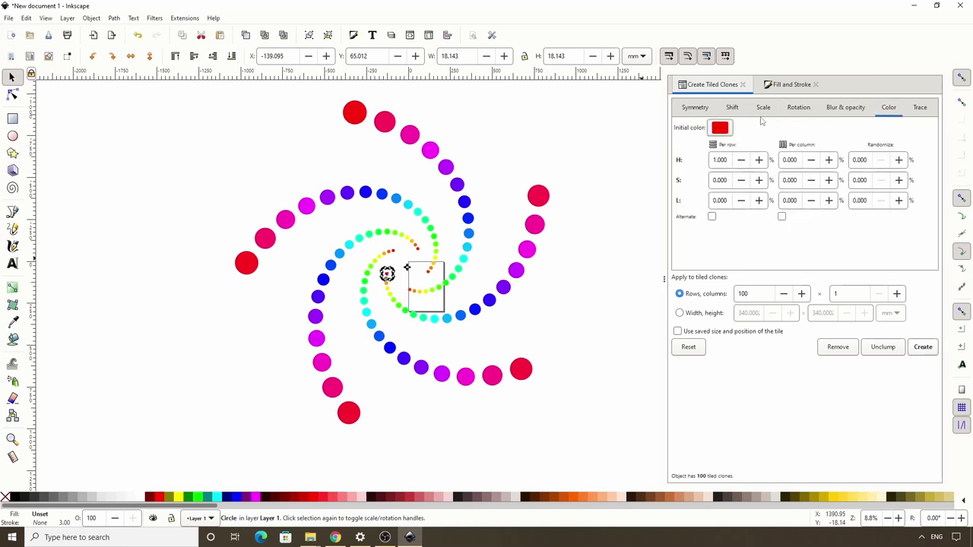
{"action": "left_click", "coordinate": [764, 116]}
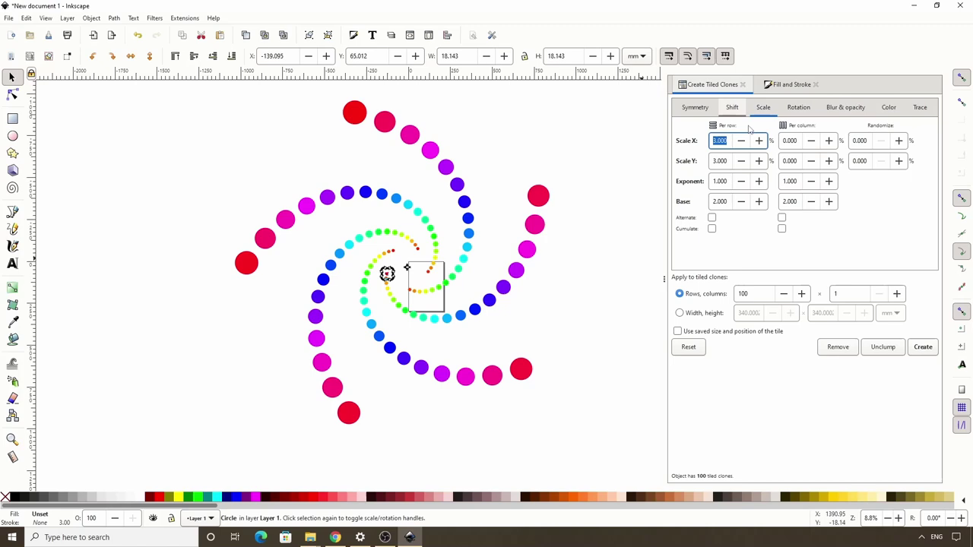